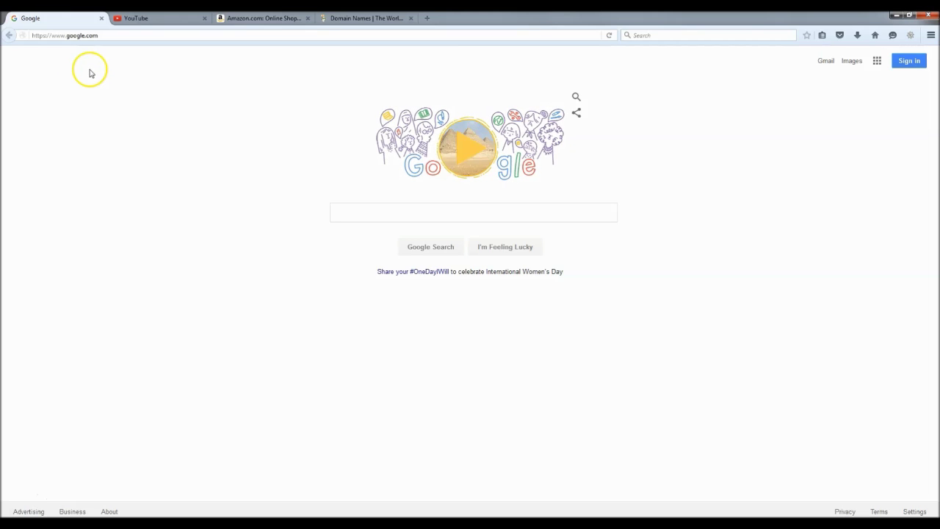
# Step: View the open Google, YouTube, Amazon and Domain Names pages as examples of website addresses
pyautogui.click(93, 35)
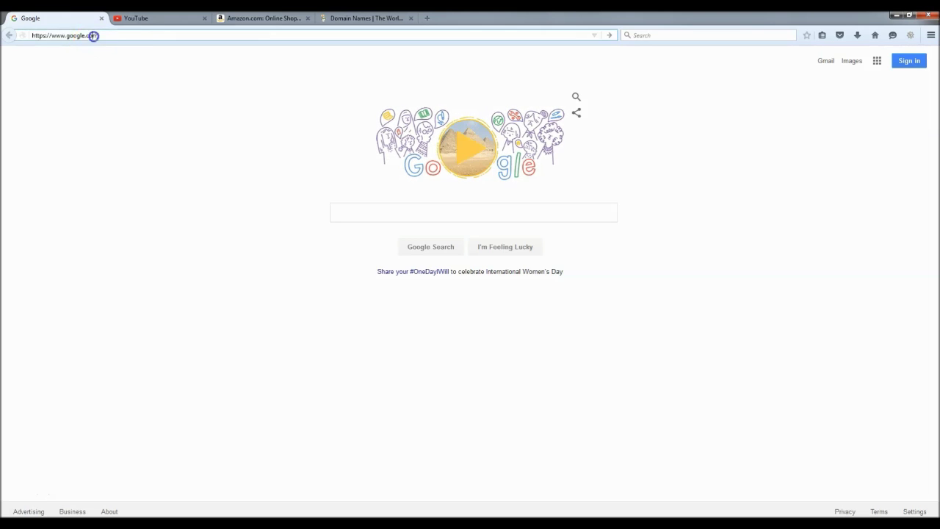
pyautogui.click(163, 20)
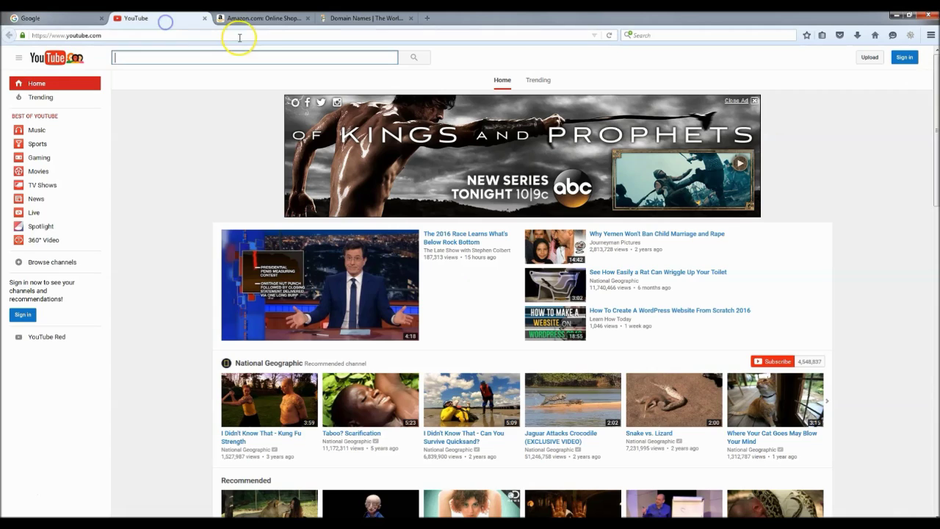
pyautogui.click(286, 22)
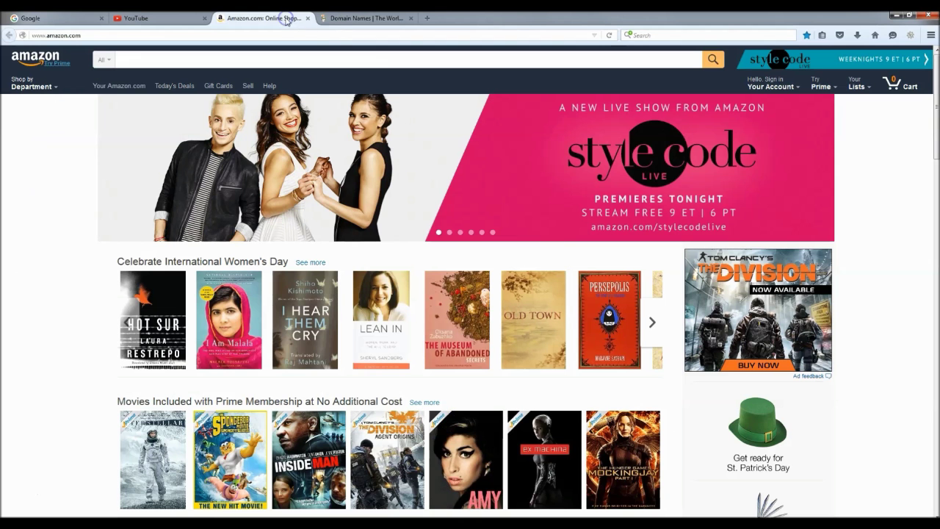
pyautogui.click(349, 22)
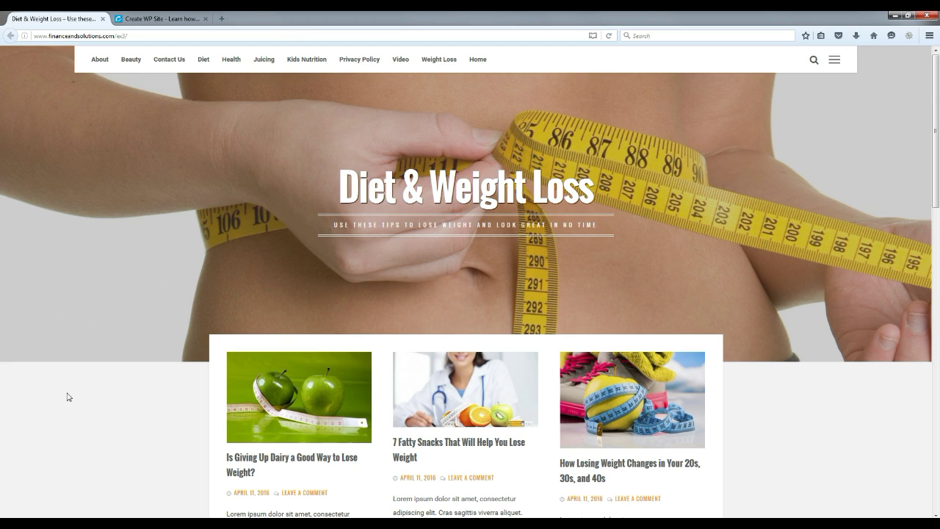
# Step: Switch to createwpsite.com and open the GoDaddy coupon offer from its Special Deals page
pyautogui.click(68, 395)
pyautogui.click(114, 408)
pyautogui.click(128, 403)
pyautogui.click(170, 22)
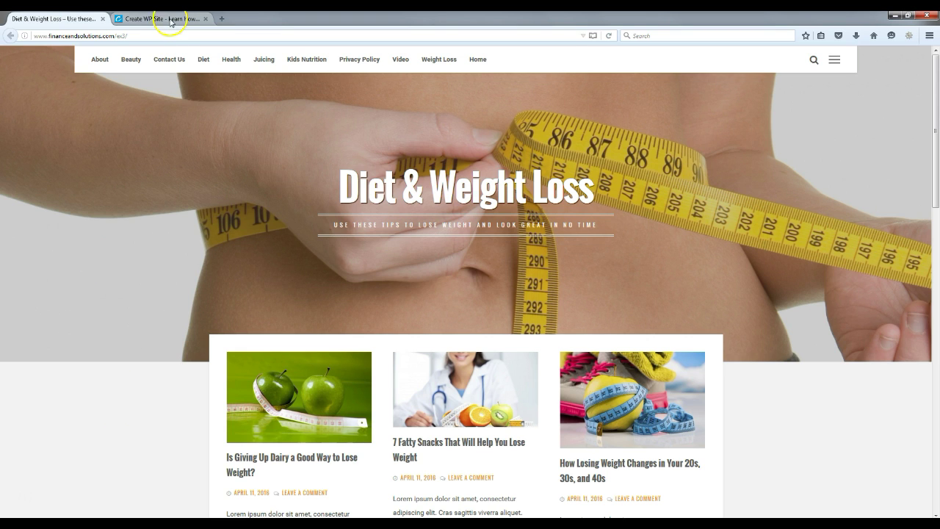
pyautogui.click(171, 20)
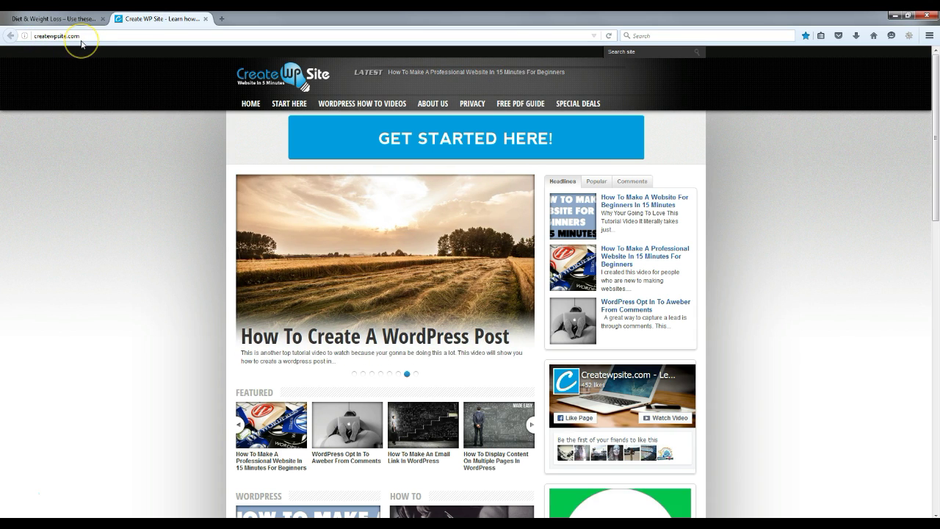
pyautogui.click(581, 104)
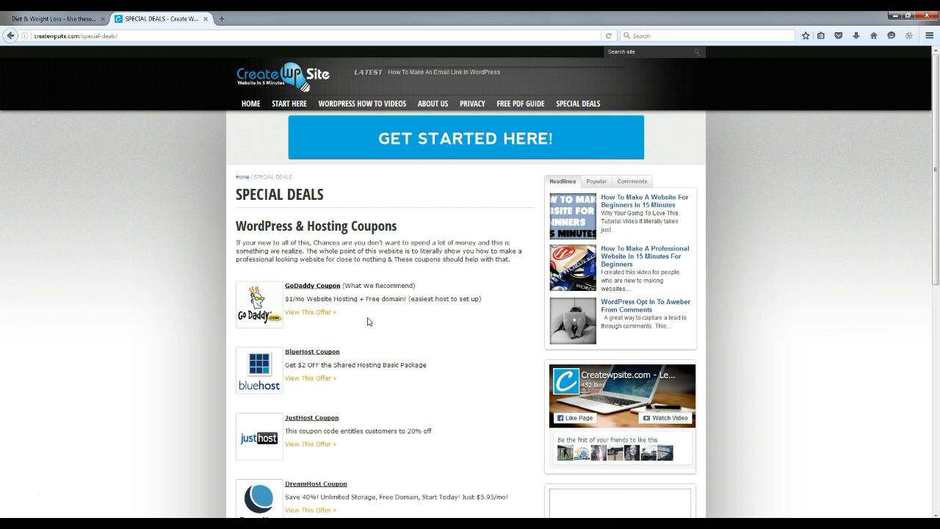
pyautogui.click(302, 317)
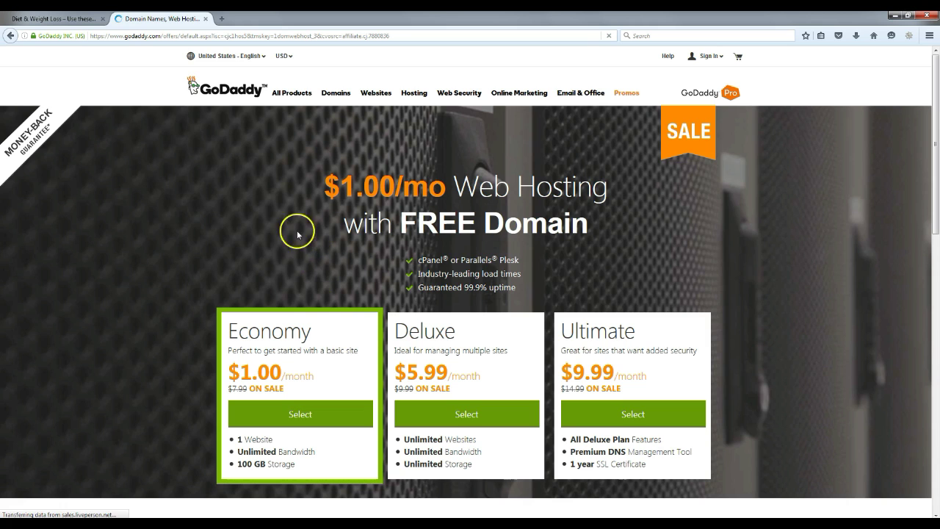
# Step: Select the Economy hosting plan at $1.00/month and search for the free domain financeandsolutions.com
pyautogui.click(305, 421)
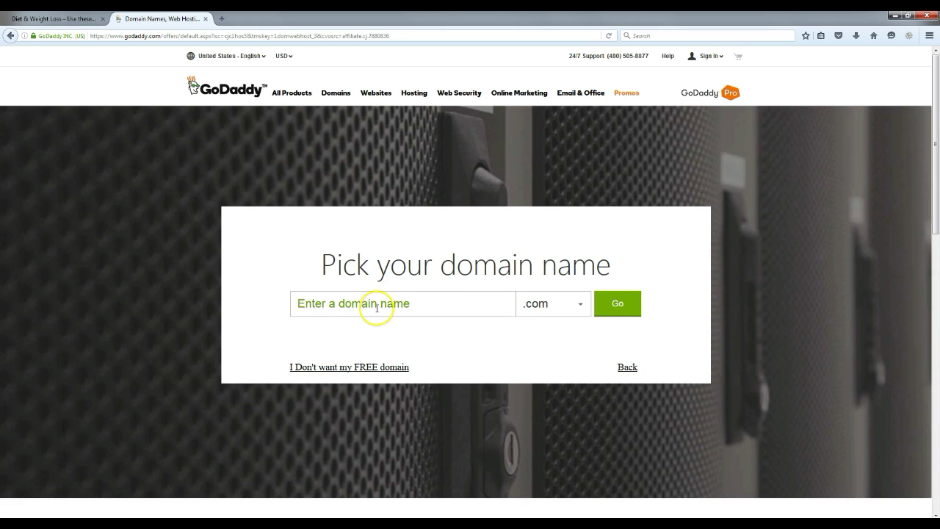
pyautogui.click(376, 307)
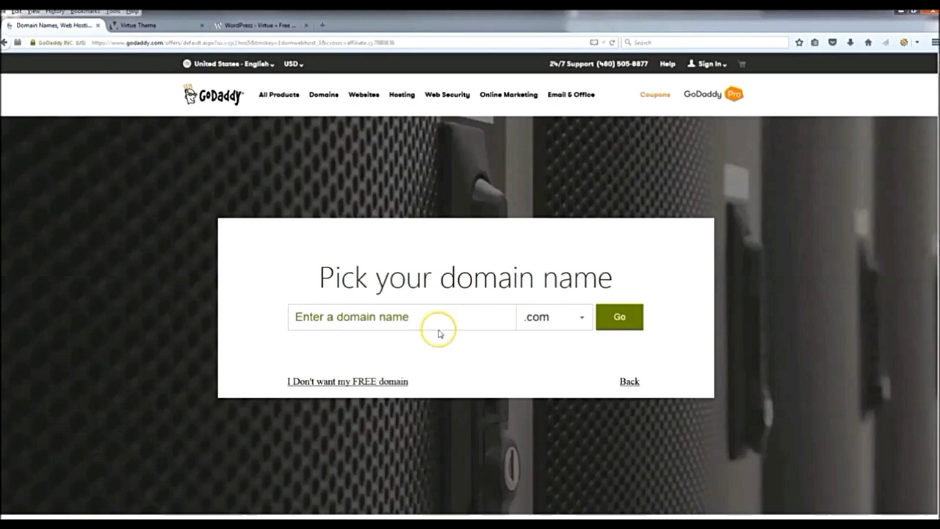
pyautogui.click(451, 316)
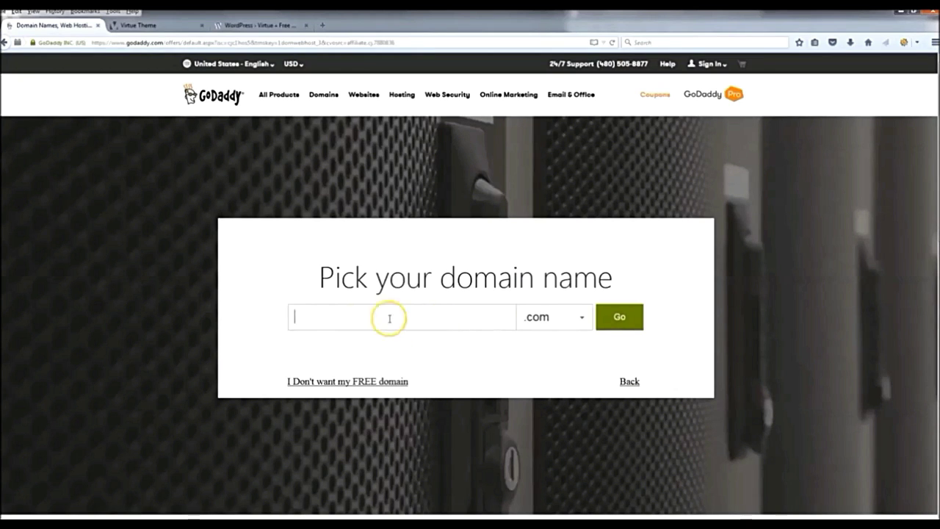
pyautogui.click(356, 317)
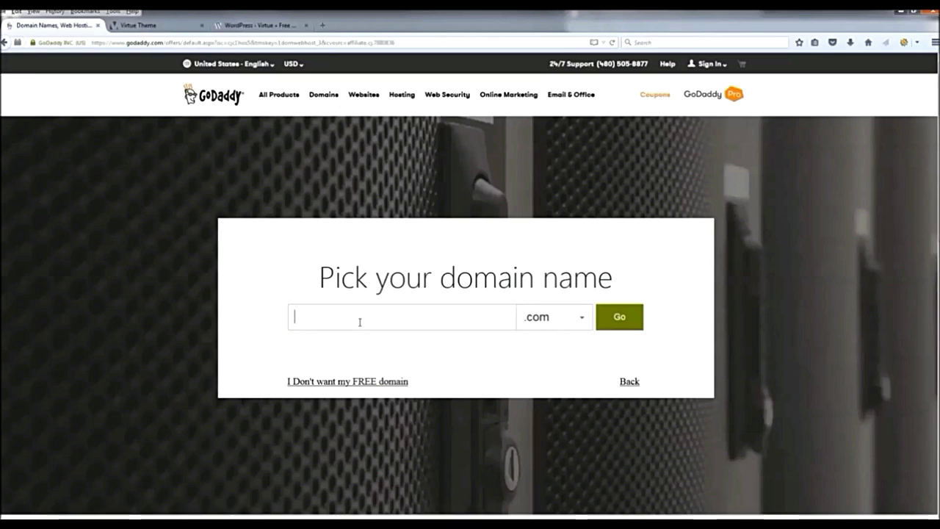
pyautogui.rightClick(359, 321)
pyautogui.click(399, 369)
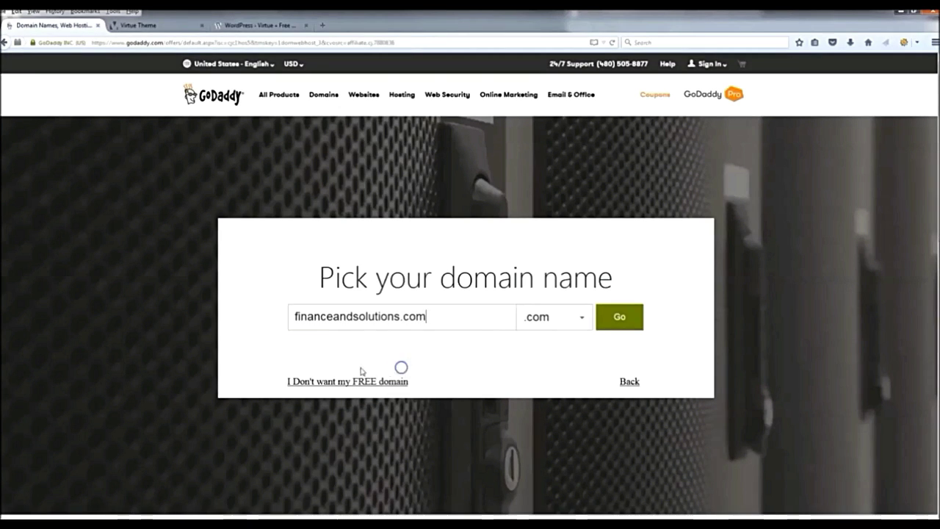
pyautogui.click(628, 316)
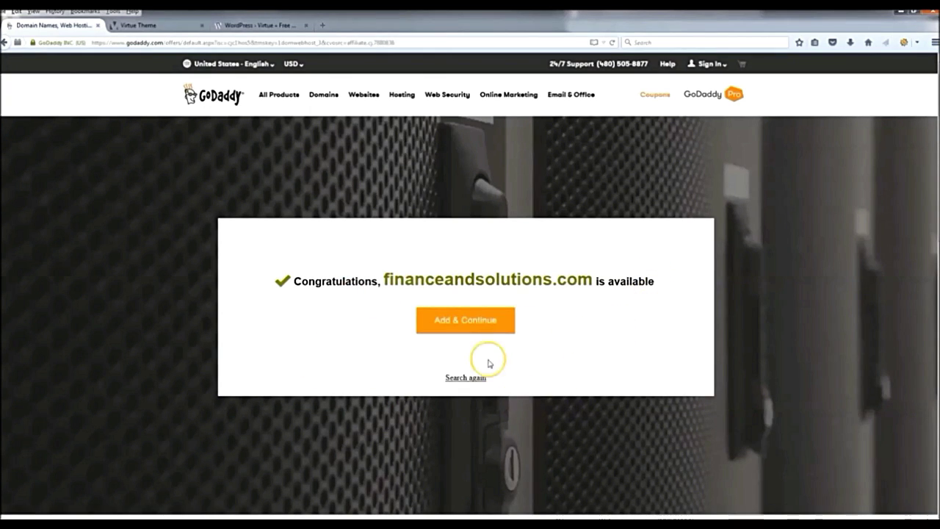
# Step: Add financeandsolutions.com to the order and review the products in the shopping cart
pyautogui.click(480, 325)
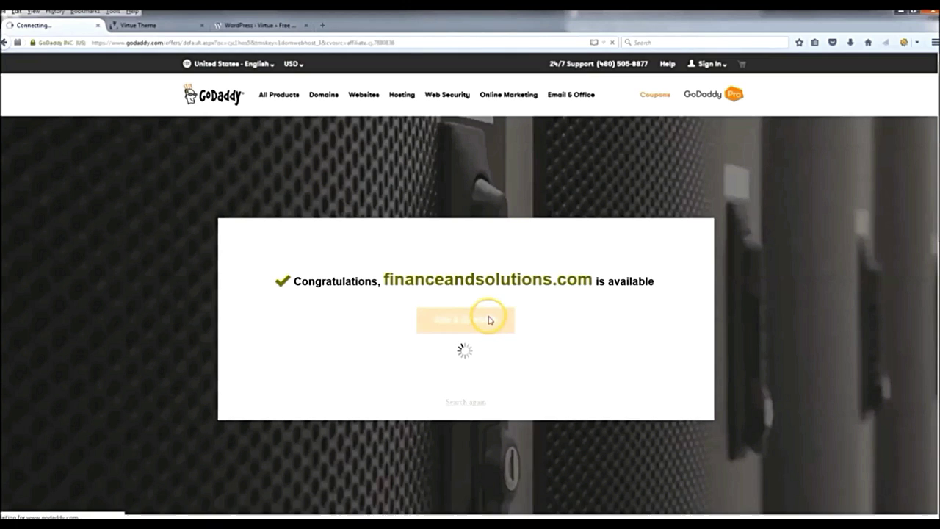
pyautogui.click(495, 320)
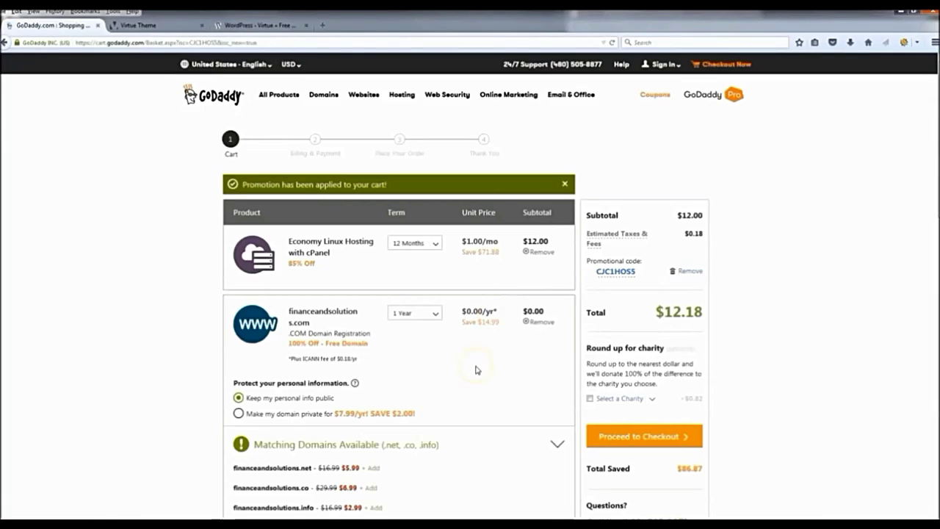
pyautogui.scroll(-3, 470, 352)
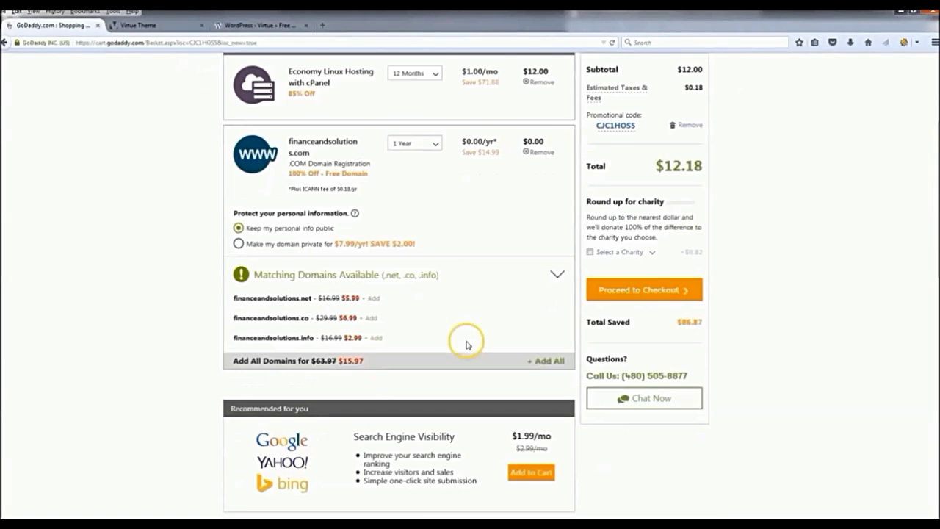
pyautogui.scroll(3, 462, 312)
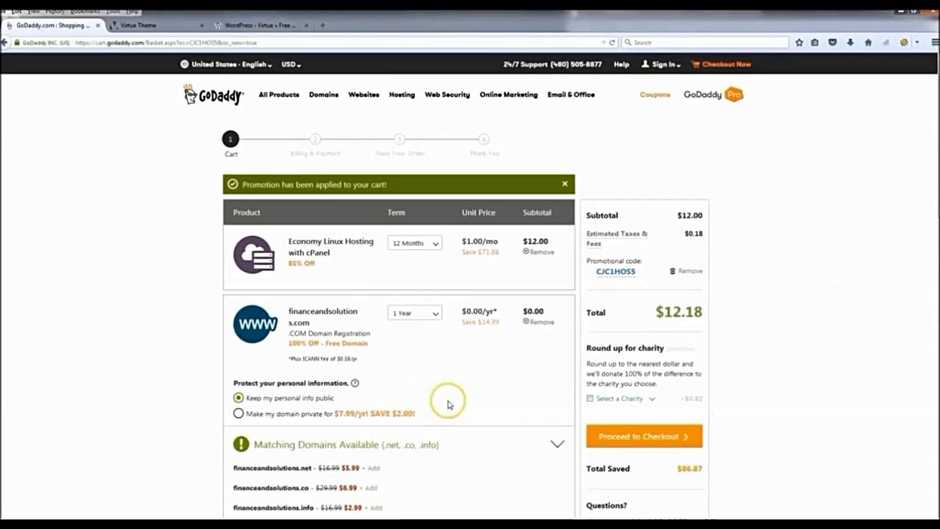
pyautogui.click(689, 272)
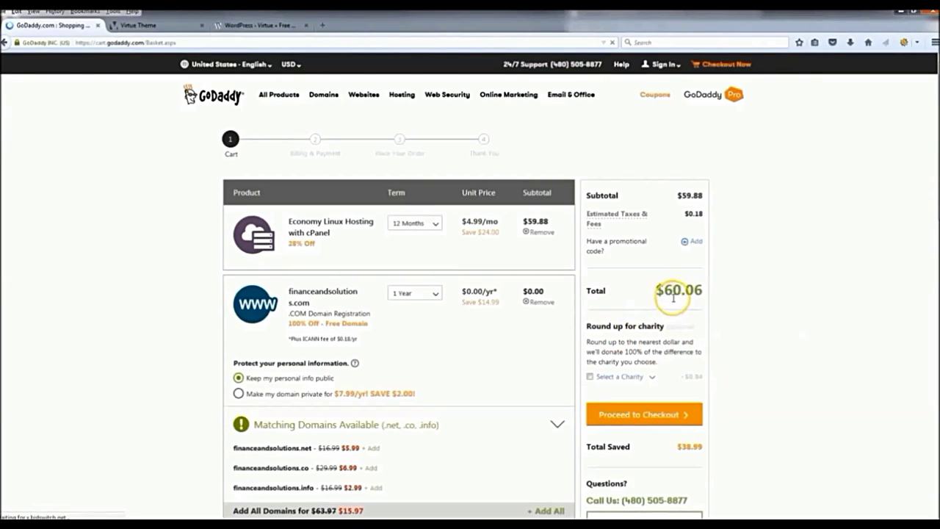
pyautogui.click(694, 243)
pyautogui.rightClick(620, 263)
pyautogui.click(645, 307)
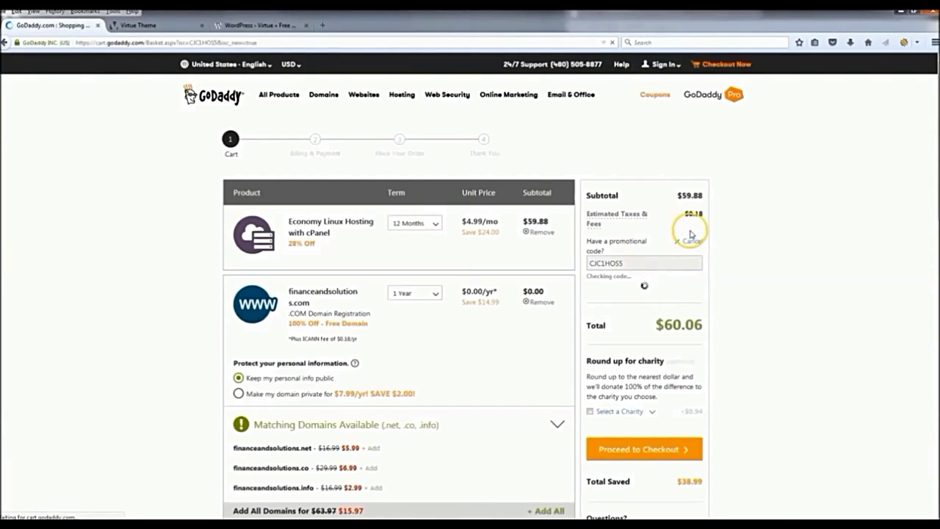
# Step: Proceed from the cart to checkout and continue as a new customer
pyautogui.scroll(-1, 776, 353)
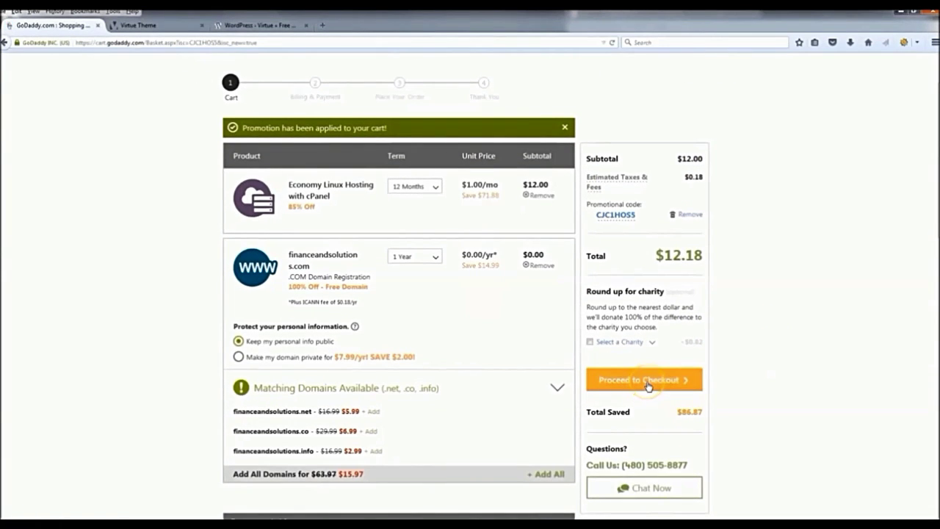
pyautogui.click(648, 385)
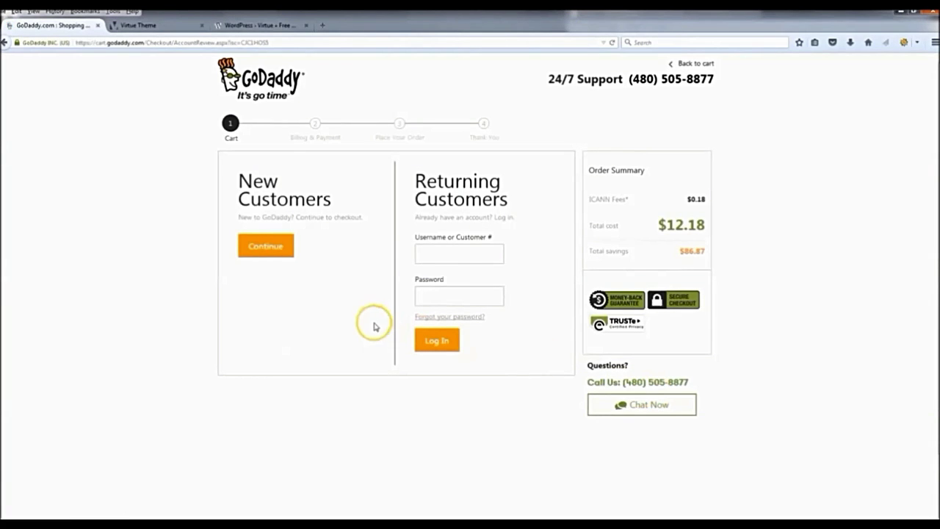
pyautogui.click(272, 245)
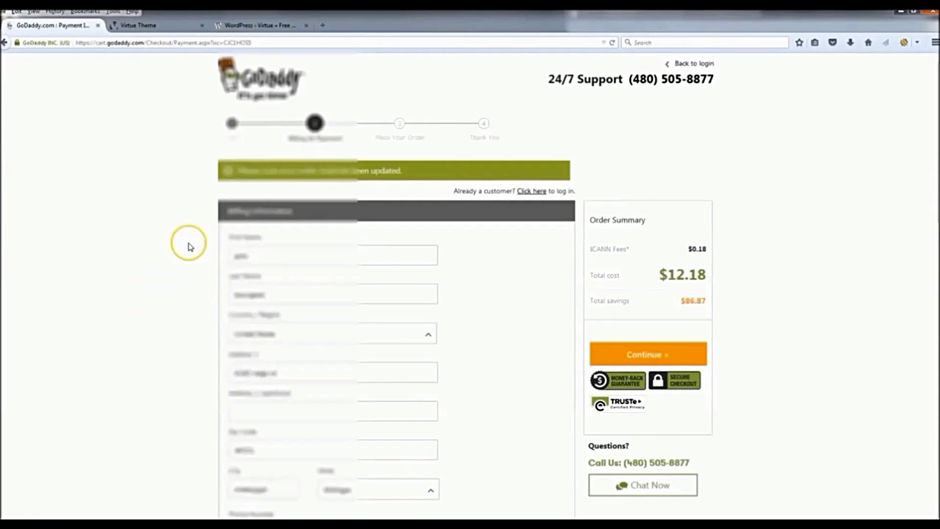
# Step: Examine the billing, account and payment information sections of the checkout form
pyautogui.scroll(-5, 203, 237)
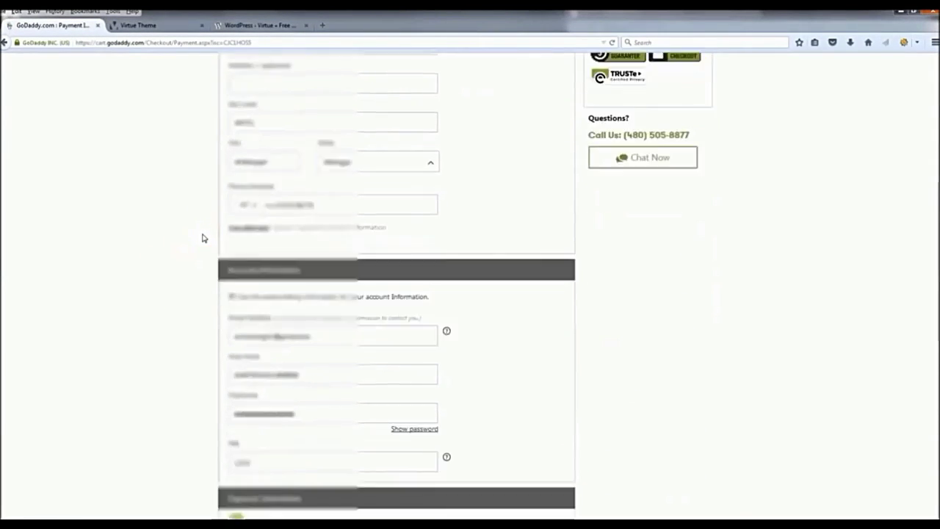
pyautogui.scroll(-3, 206, 234)
pyautogui.scroll(1, 206, 235)
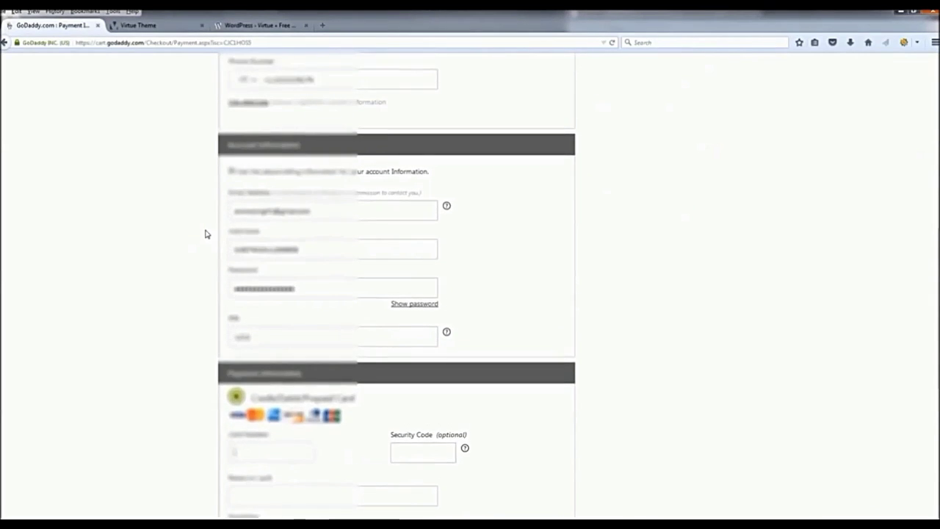
pyautogui.scroll(-3, 206, 234)
pyautogui.scroll(2, 205, 233)
pyautogui.click(254, 137)
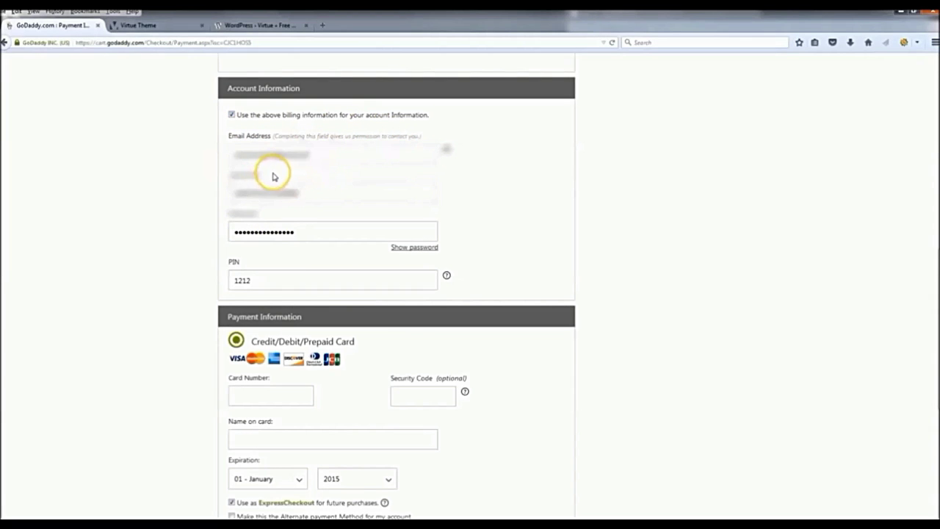
pyautogui.click(268, 277)
pyautogui.scroll(-5, 176, 230)
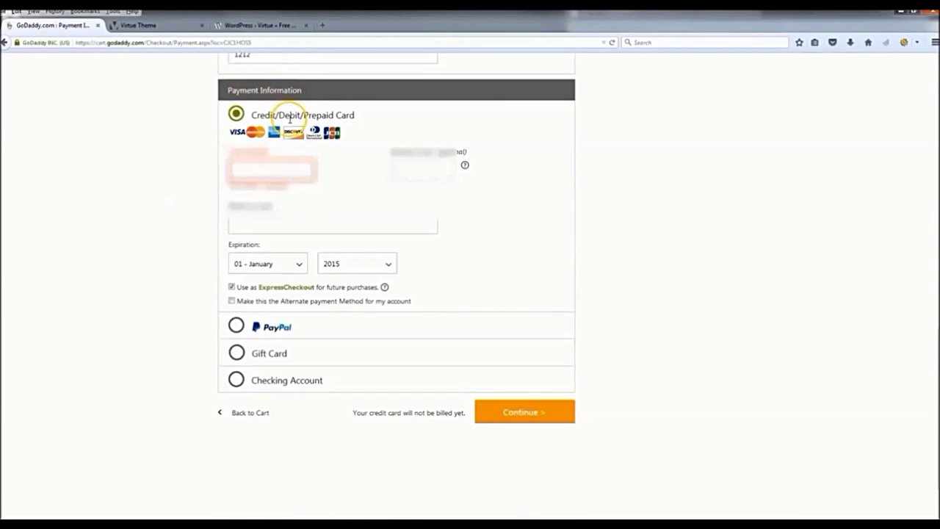
# Step: Choose PayPal as the payment method, log in to the PayPal account and continue with the reviewed payment information
pyautogui.click(236, 326)
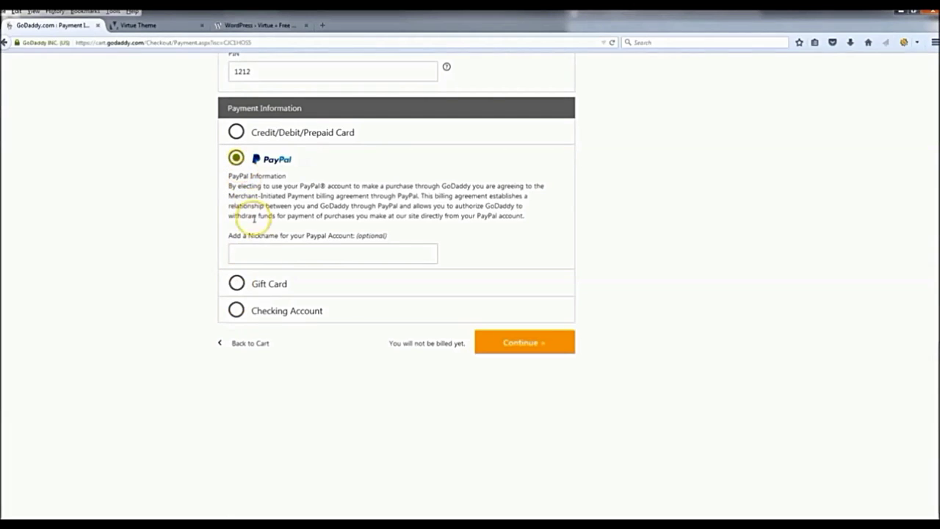
pyautogui.click(527, 345)
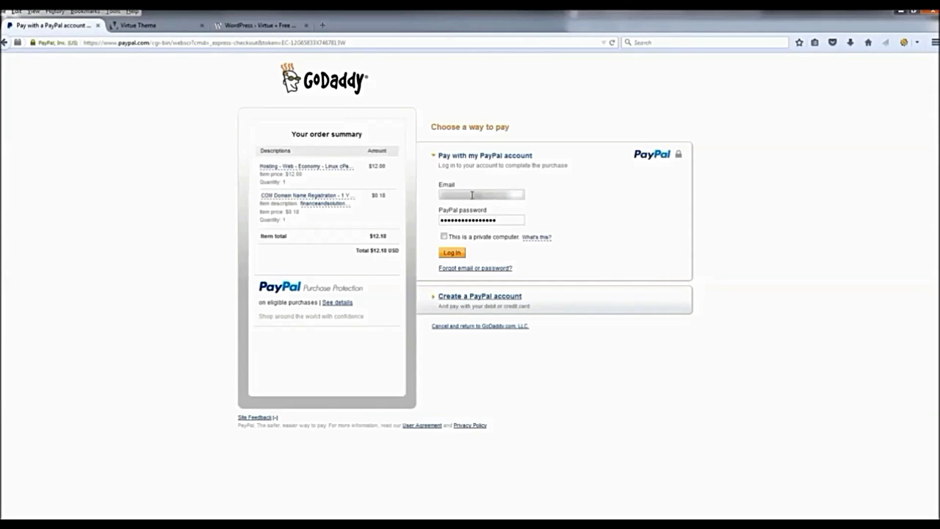
pyautogui.press('Return')
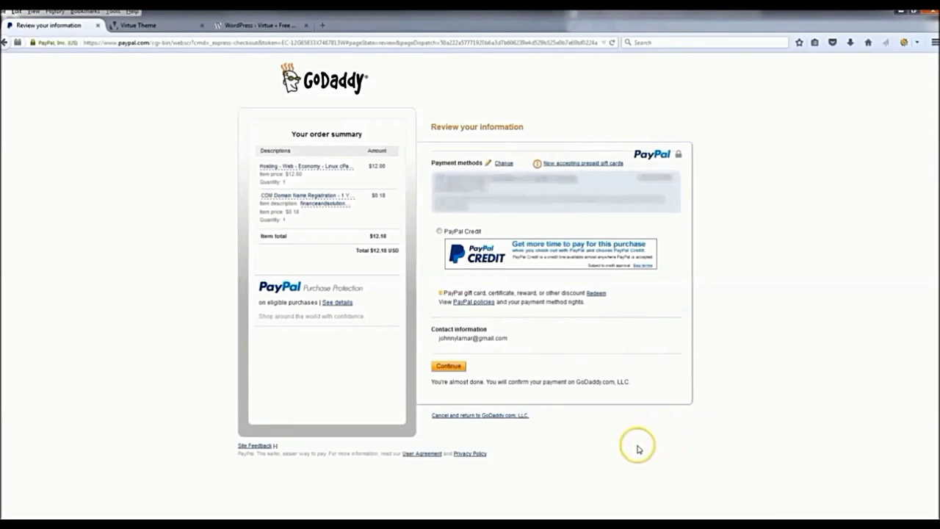
pyautogui.click(448, 367)
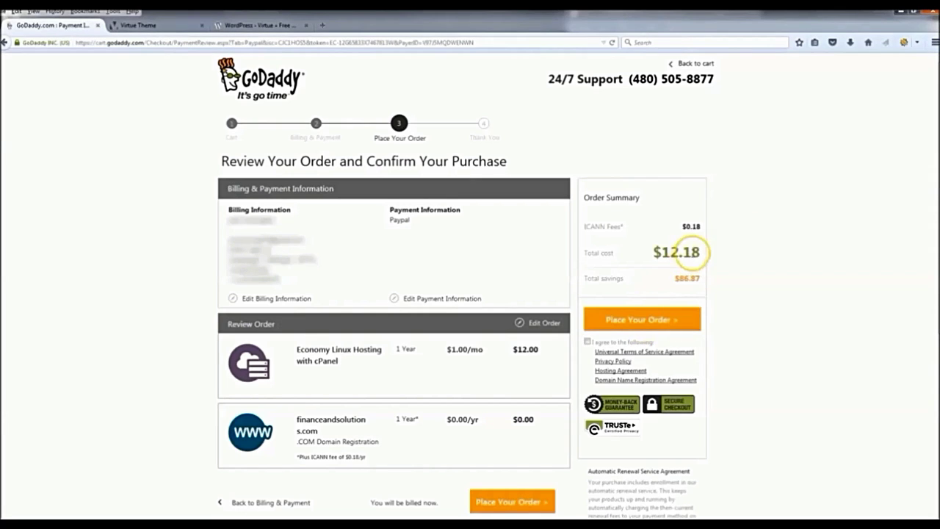
# Step: Agree to the service, privacy, hosting and domain registration agreements and place the order
pyautogui.click(587, 342)
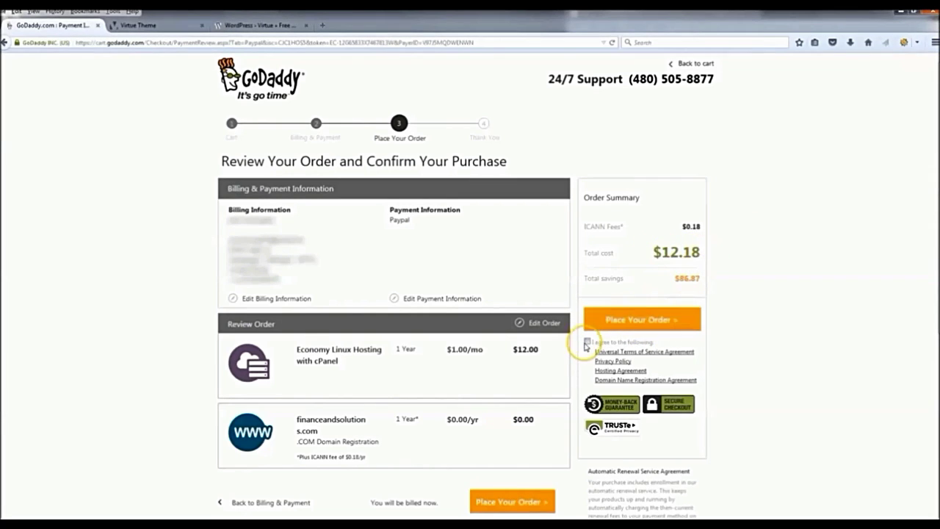
pyautogui.click(659, 324)
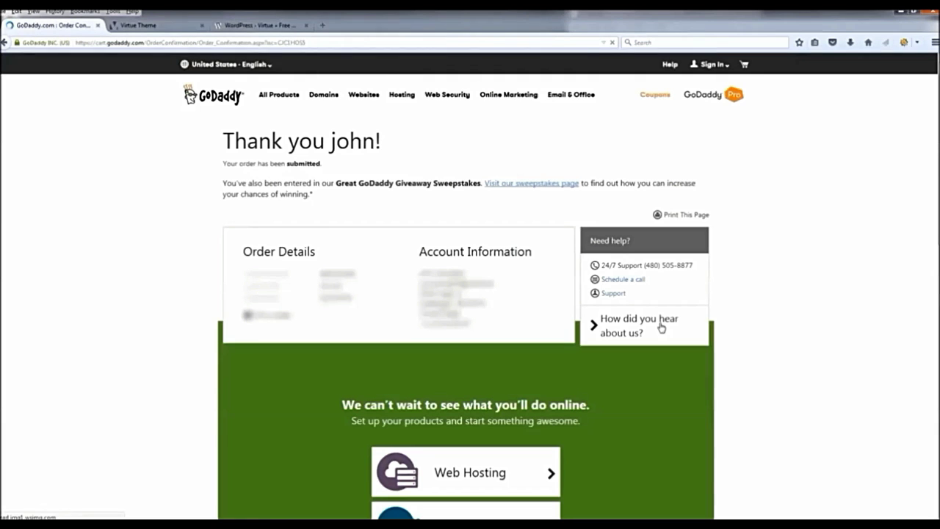
# Step: Open the signed-in account's quick links from the order confirmation page
pyautogui.click(518, 300)
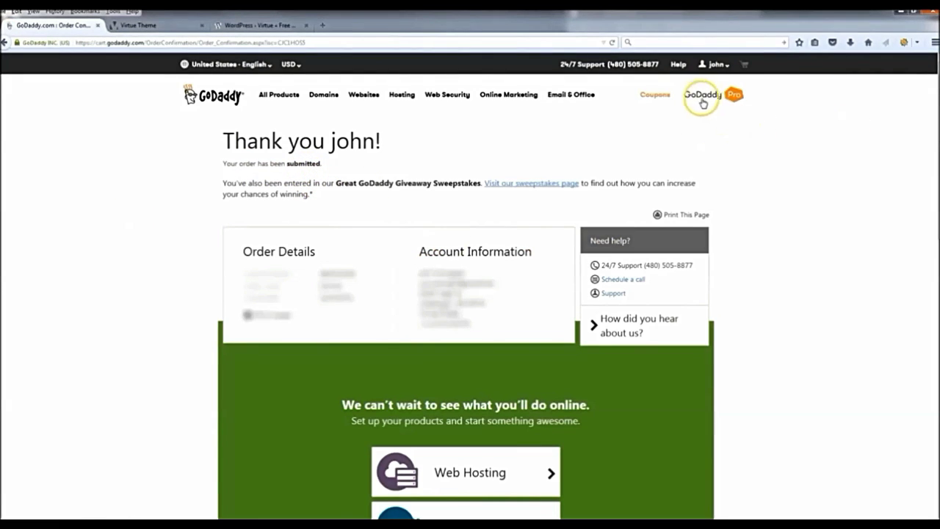
pyautogui.click(727, 66)
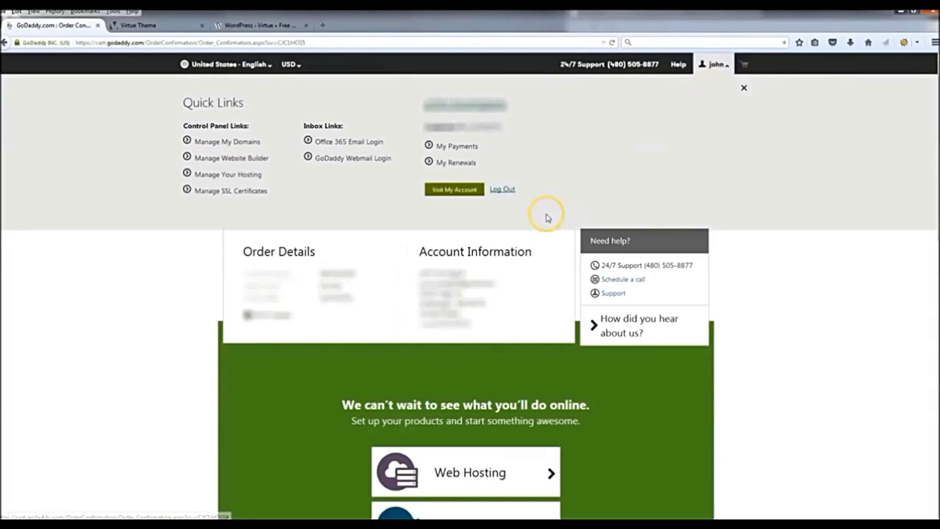
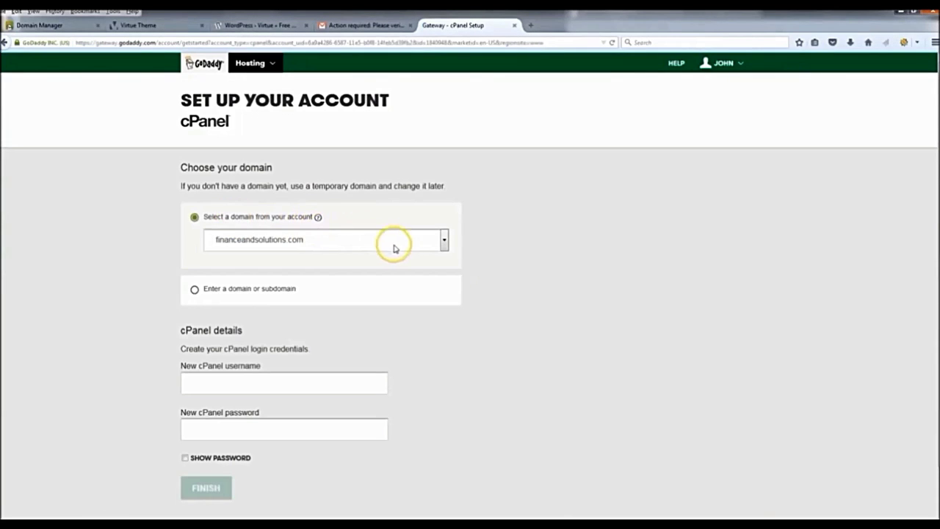
# Step: Create the cPanel username and password for financeandsolutions.com and finish setting up the hosting account
pyautogui.scroll(-1, 173, 232)
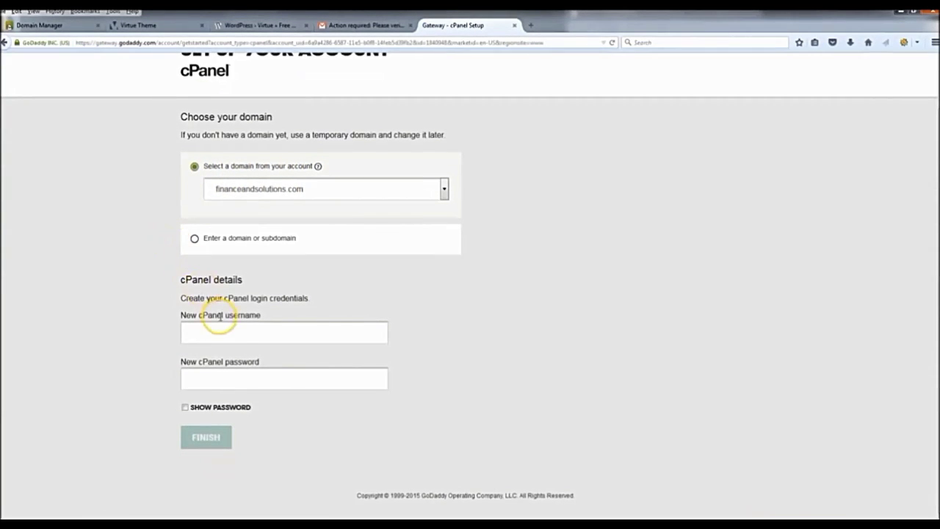
pyautogui.click(232, 336)
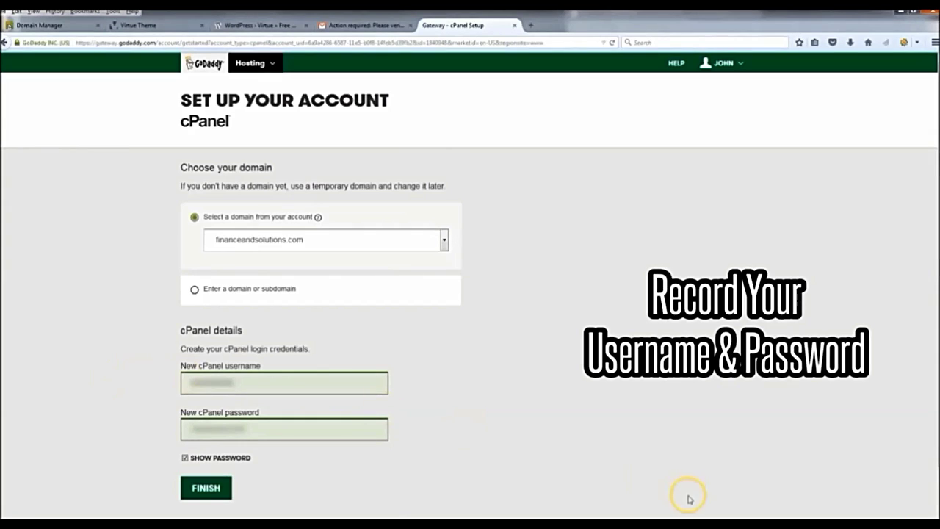
pyautogui.click(210, 490)
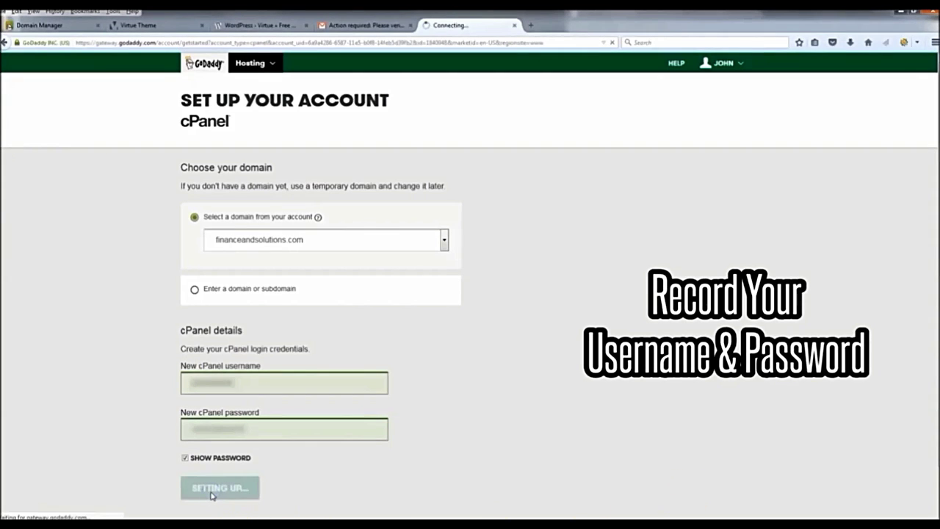
pyautogui.click(345, 293)
pyautogui.click(325, 488)
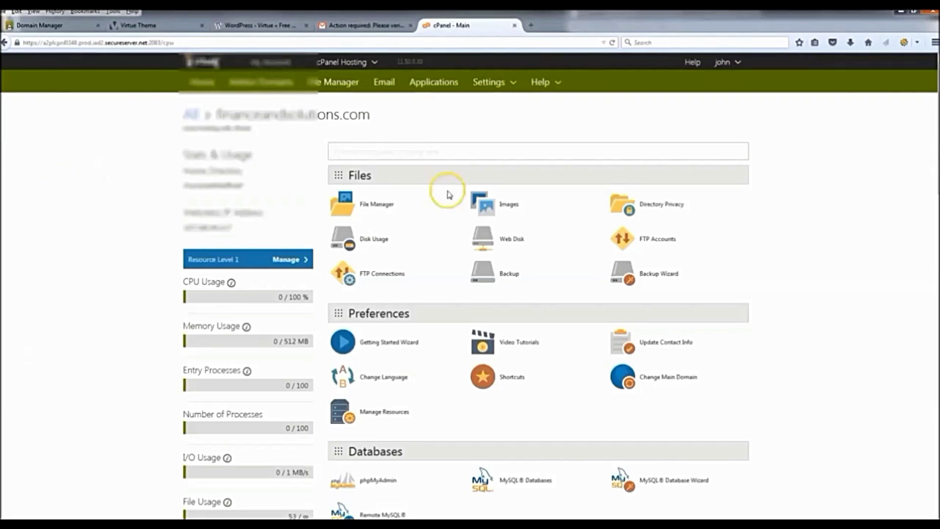
# Step: Open WordPress from the cPanel web applications and start its installation wizard
pyautogui.scroll(-5, 822, 173)
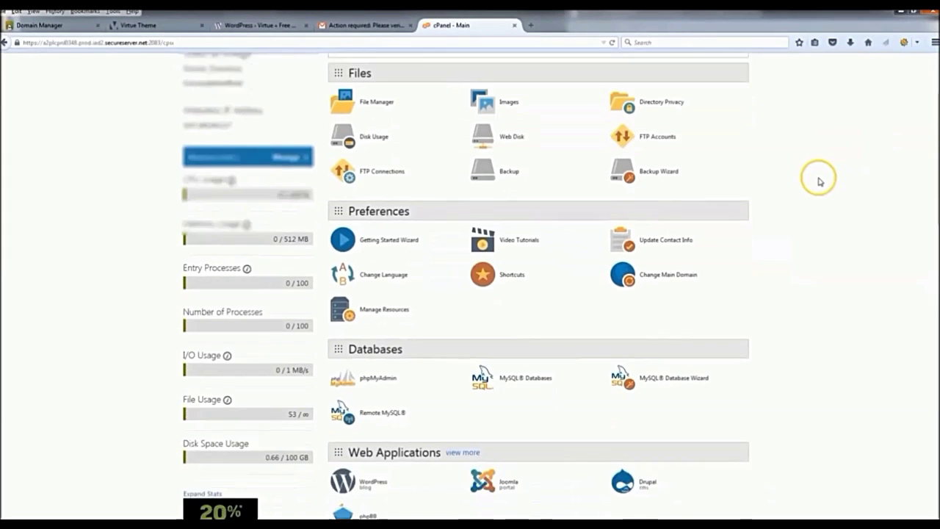
pyautogui.scroll(-1, 820, 182)
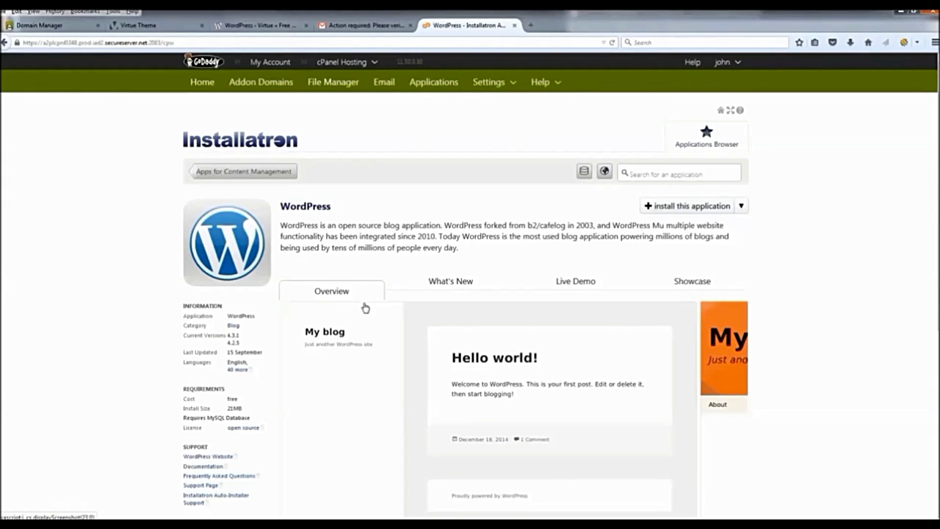
pyautogui.click(682, 208)
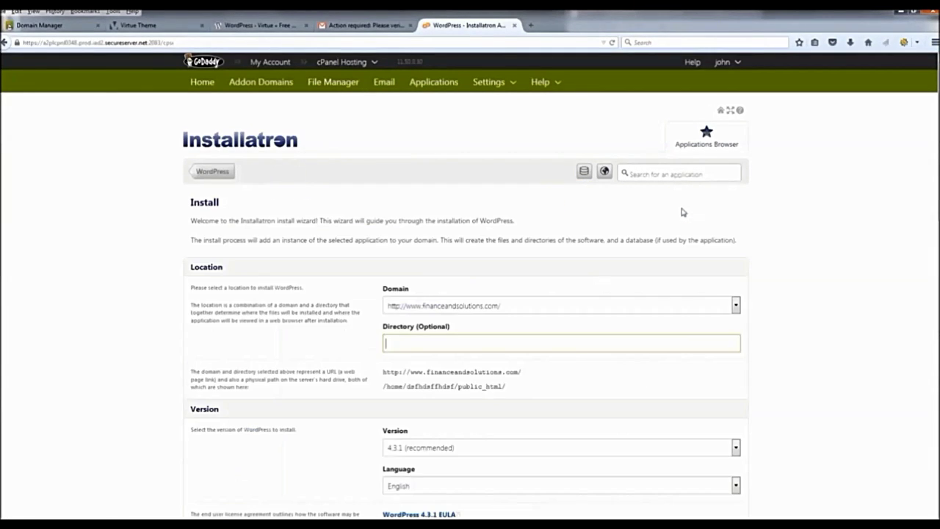
pyautogui.scroll(-1, 462, 229)
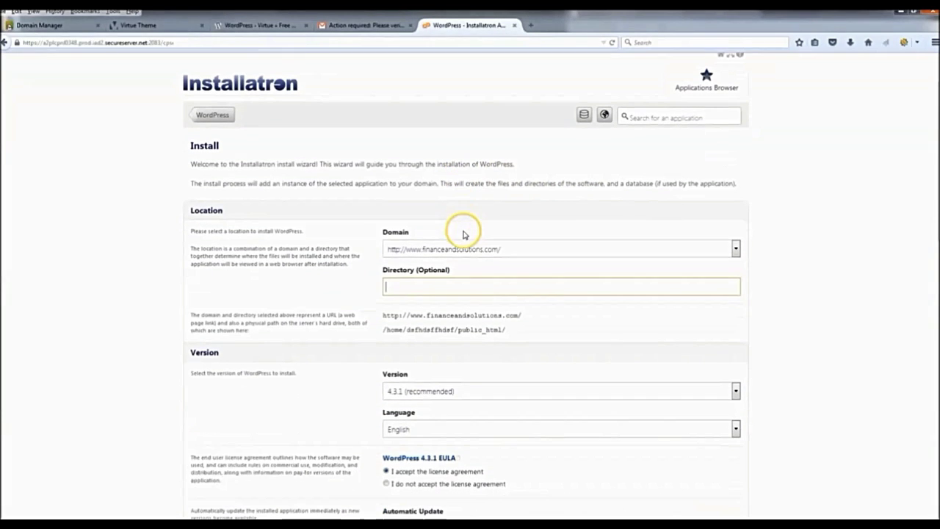
pyautogui.scroll(-1, 846, 248)
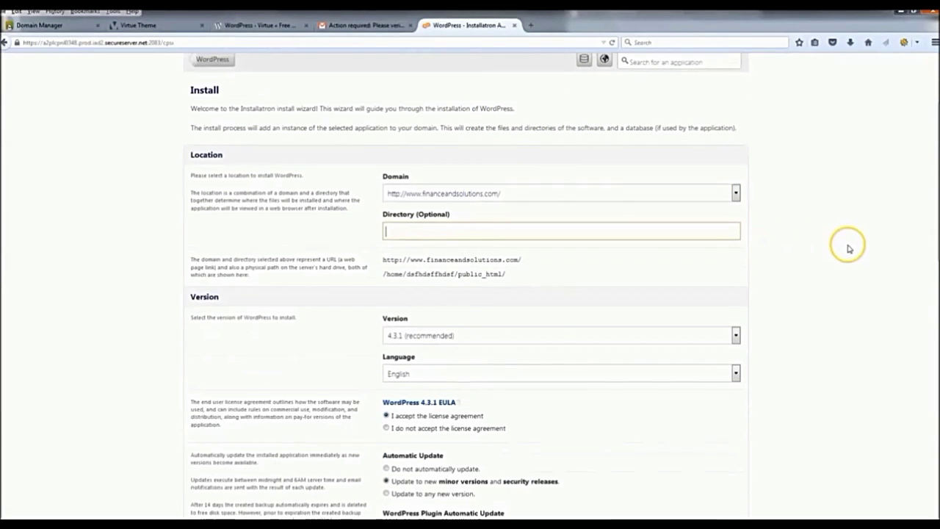
pyautogui.scroll(2, 392, 230)
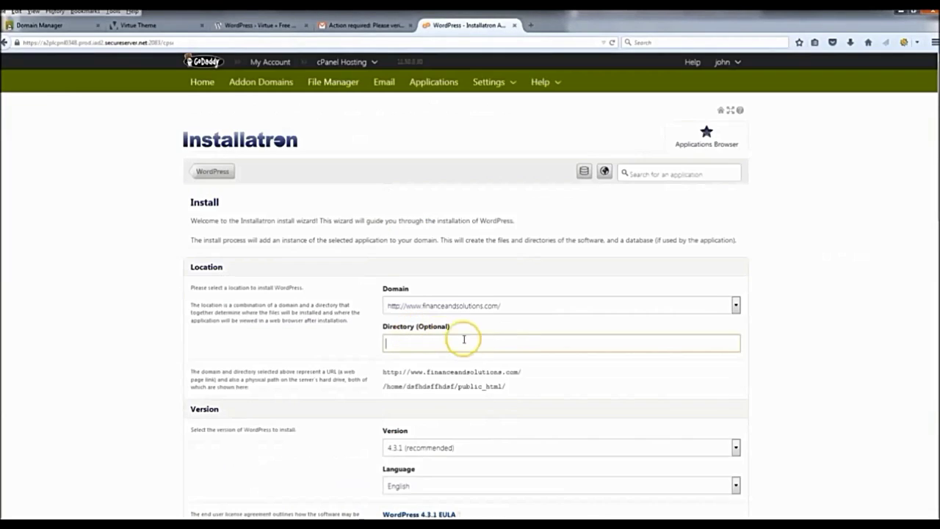
pyautogui.click(525, 323)
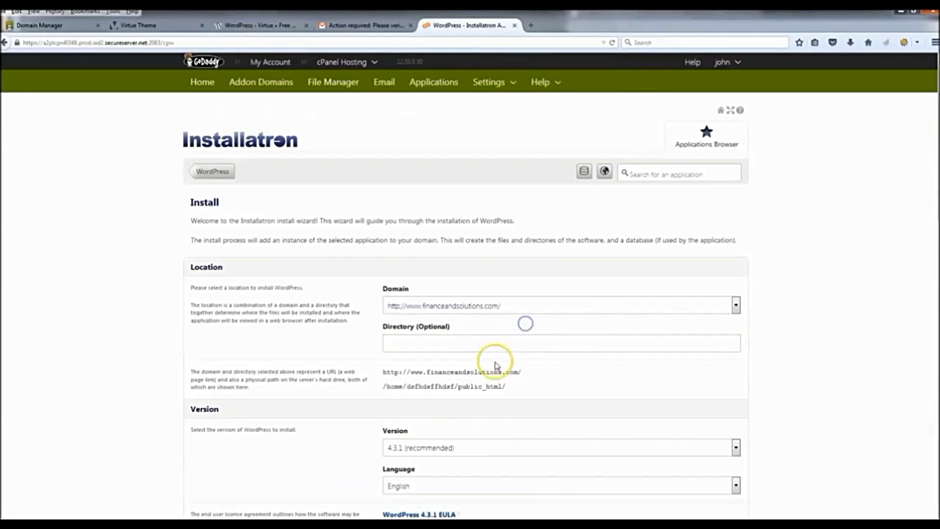
pyautogui.moveTo(382, 372); pyautogui.dragTo(548, 375)
pyautogui.click(548, 375)
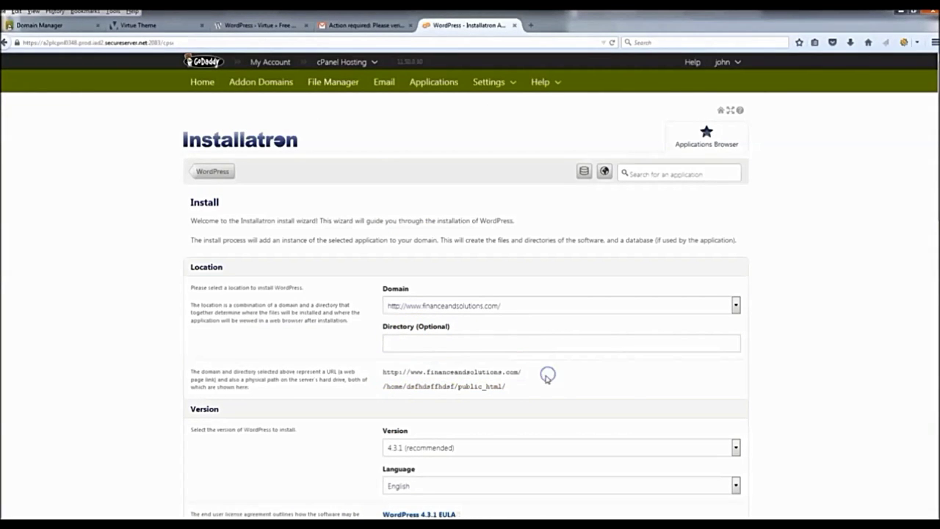
pyautogui.scroll(-5, 353, 343)
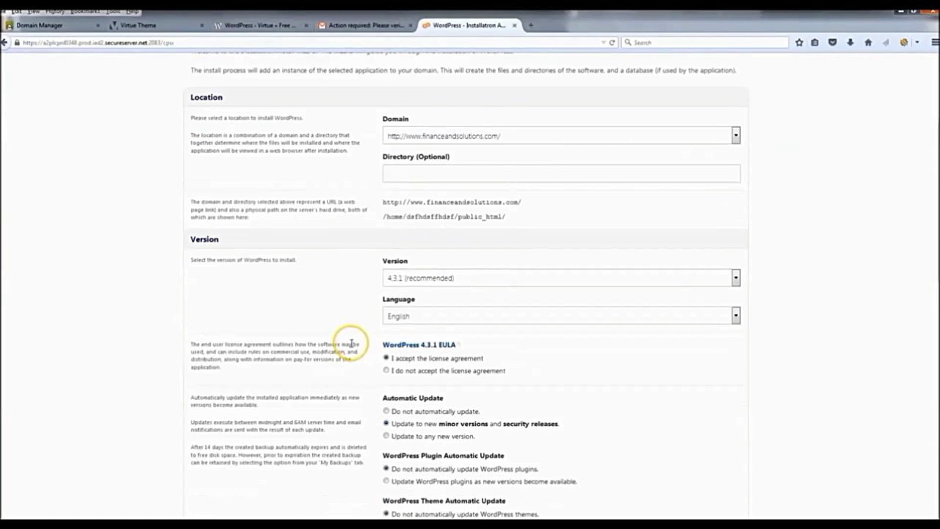
pyautogui.scroll(-2, 332, 184)
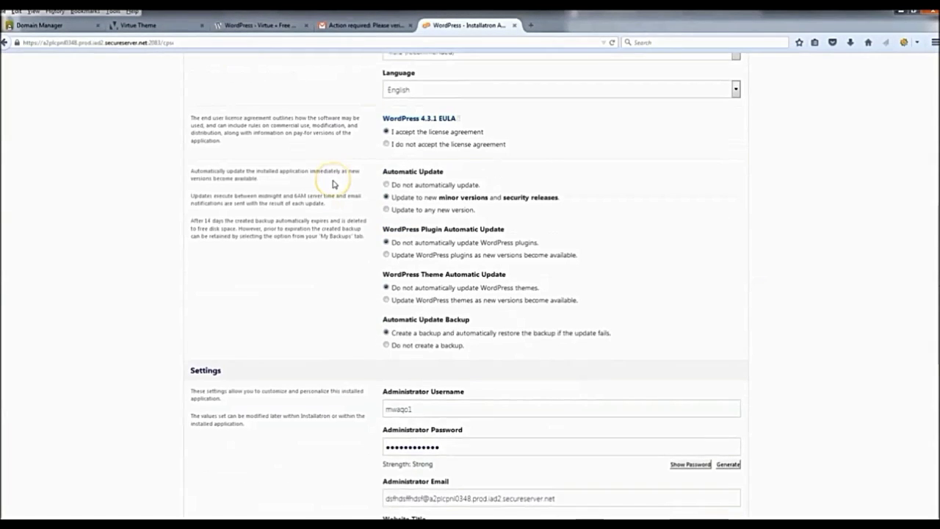
pyautogui.scroll(-2, 332, 184)
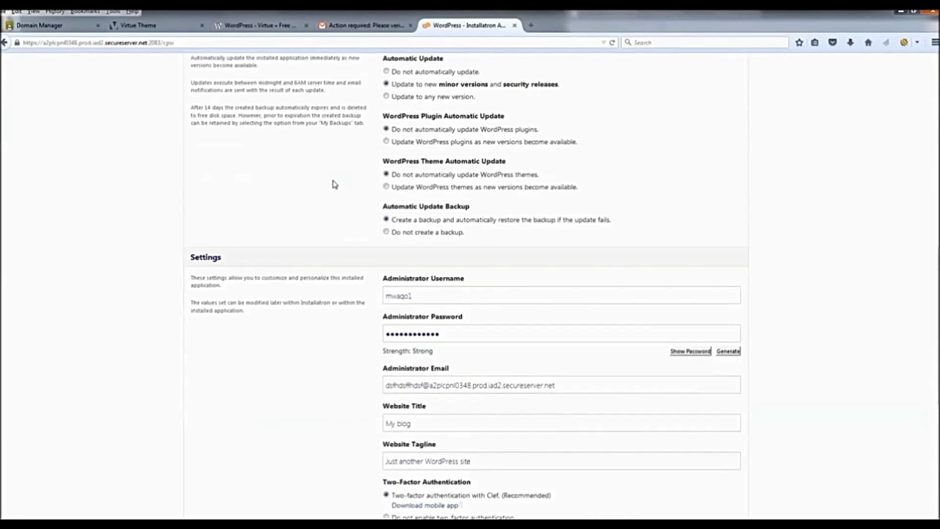
pyautogui.scroll(-3, 333, 183)
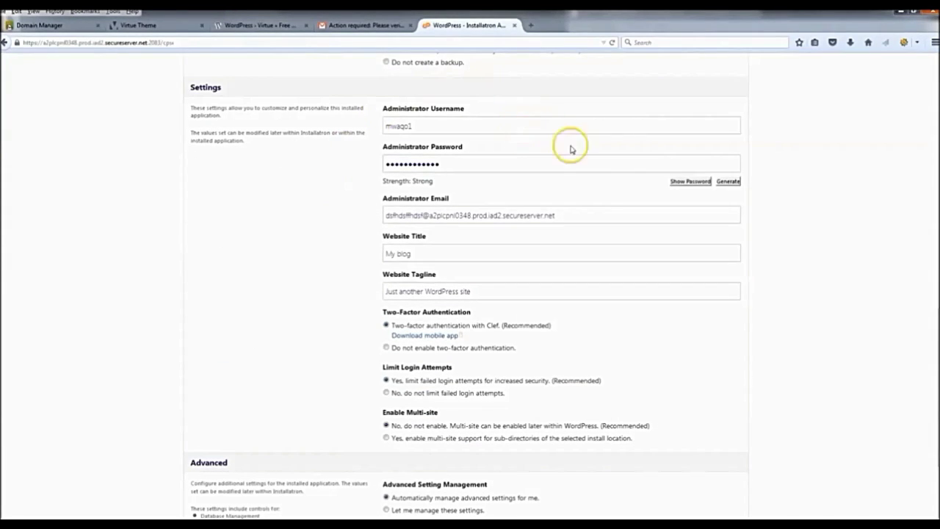
pyautogui.scroll(-2, 761, 205)
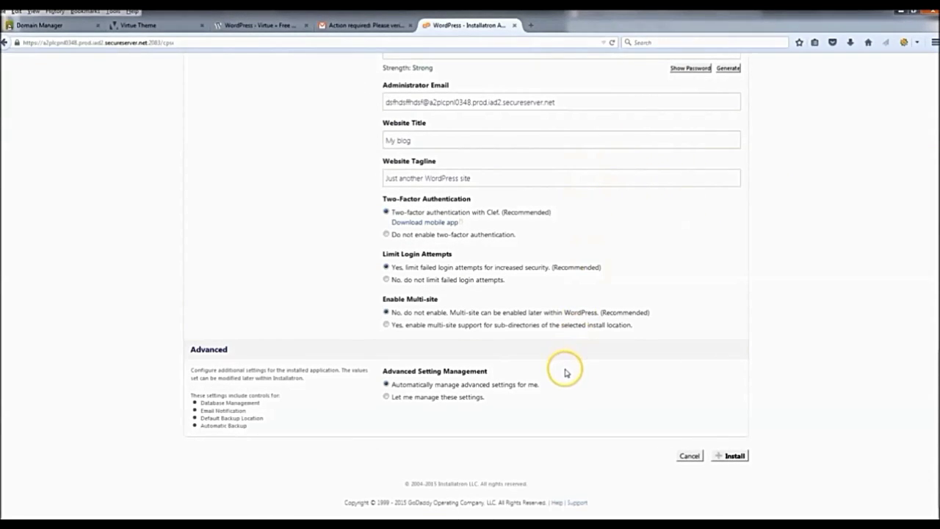
pyautogui.click(735, 456)
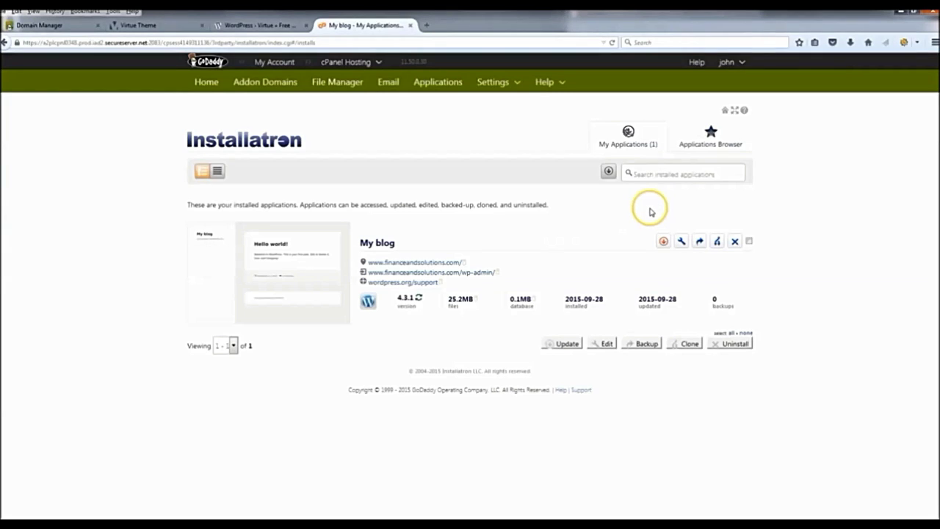
# Step: Review the My blog installation's settings and open its wp-admin dashboard in a new tab
pyautogui.click(682, 242)
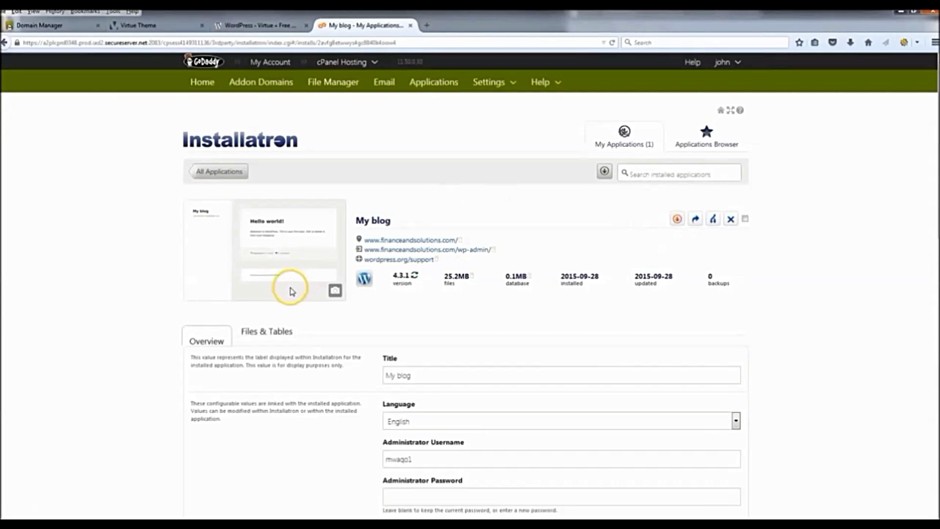
pyautogui.scroll(-5, 353, 327)
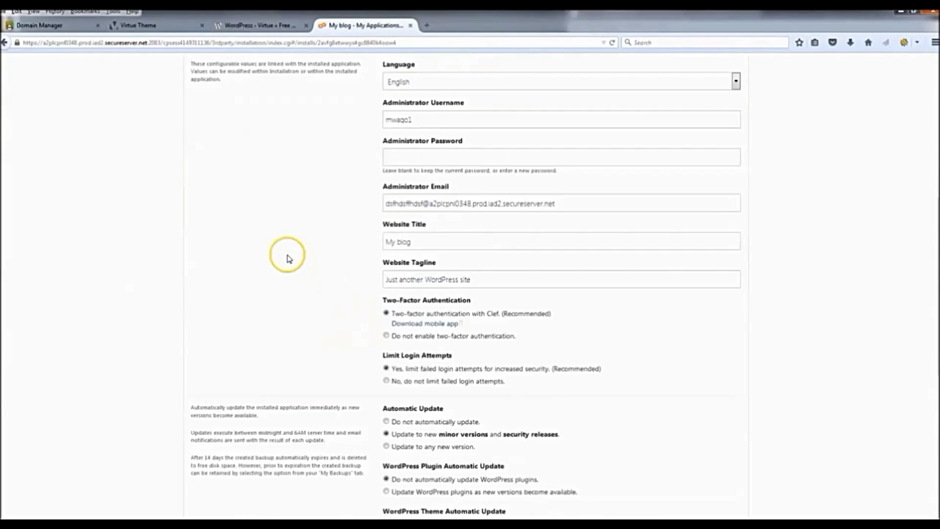
pyautogui.scroll(-5, 287, 256)
pyautogui.scroll(5, 293, 253)
pyautogui.scroll(5, 316, 270)
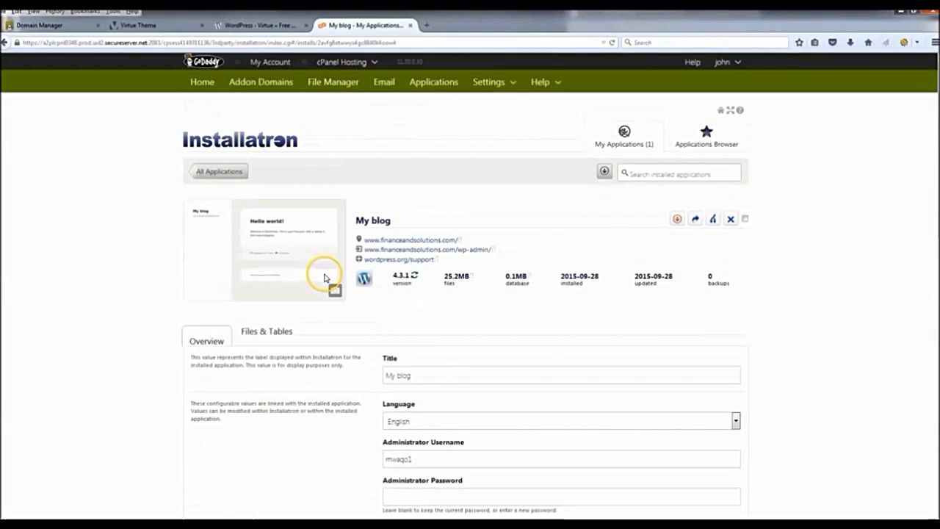
pyautogui.rightClick(453, 251)
pyautogui.click(489, 257)
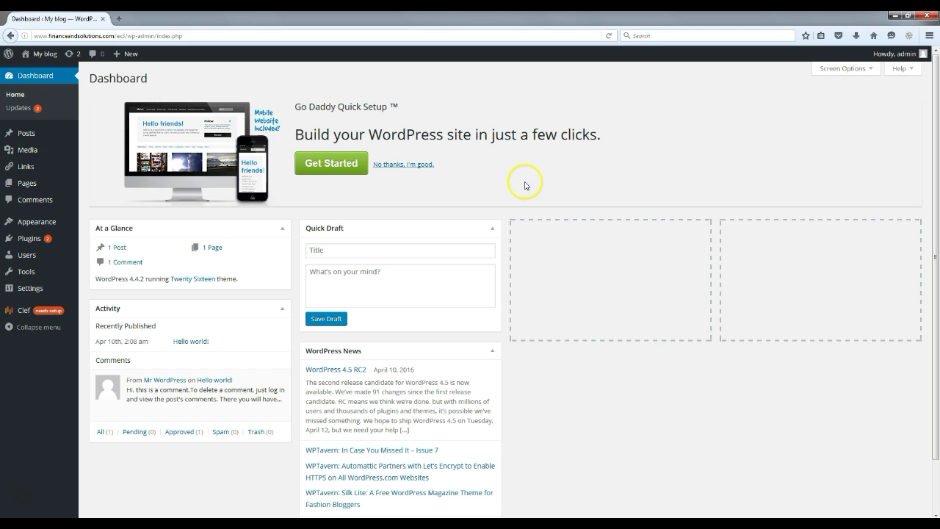
# Step: View the live My blog site in a new tab and return to the dashboard
pyautogui.rightClick(42, 54)
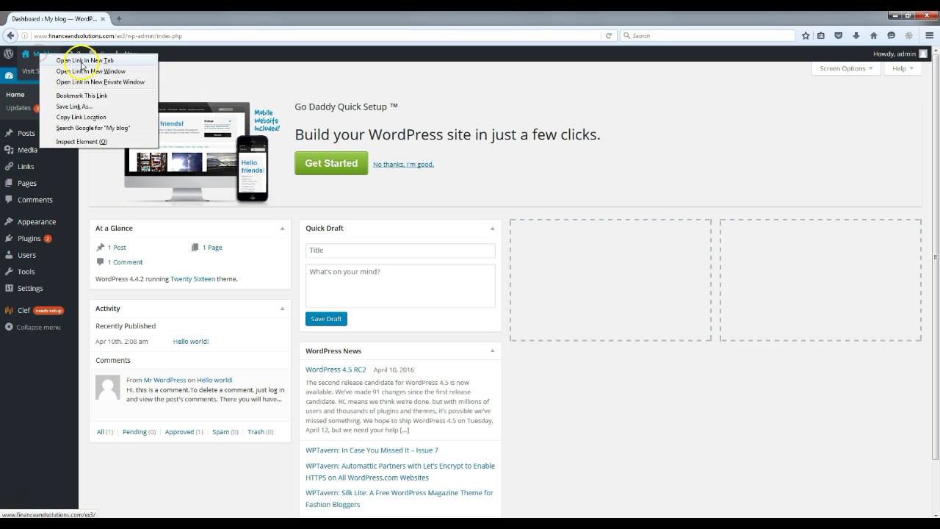
pyautogui.click(77, 62)
pyautogui.click(147, 17)
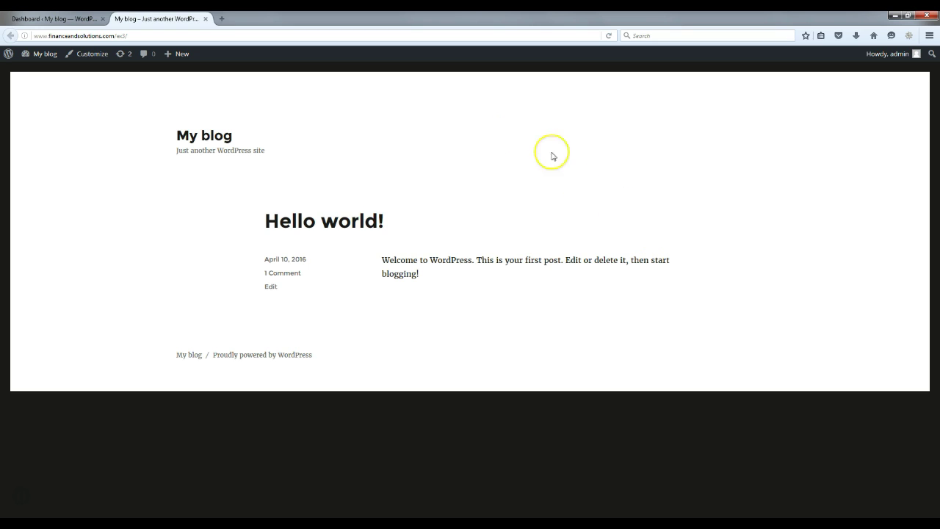
pyautogui.click(206, 18)
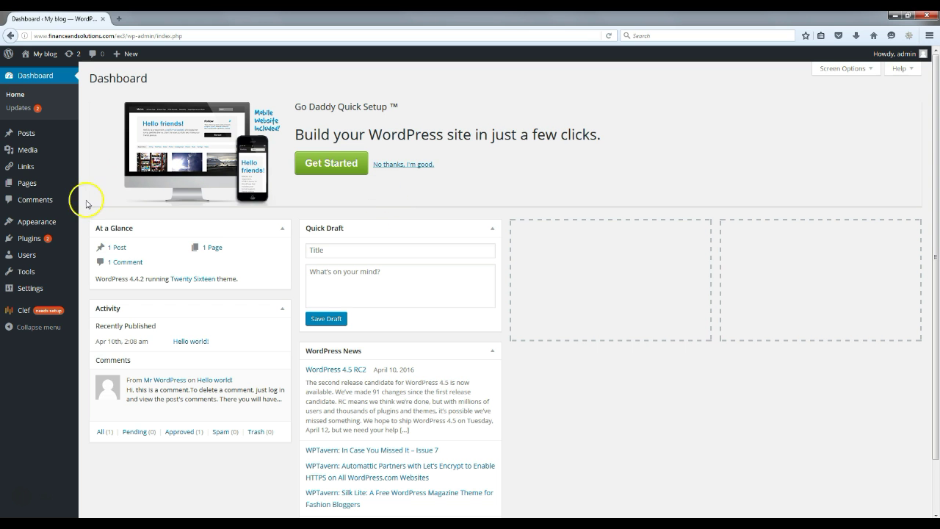
# Step: Go to the page for adding new themes and browse the featured and popular themes
pyautogui.moveTo(46, 219)
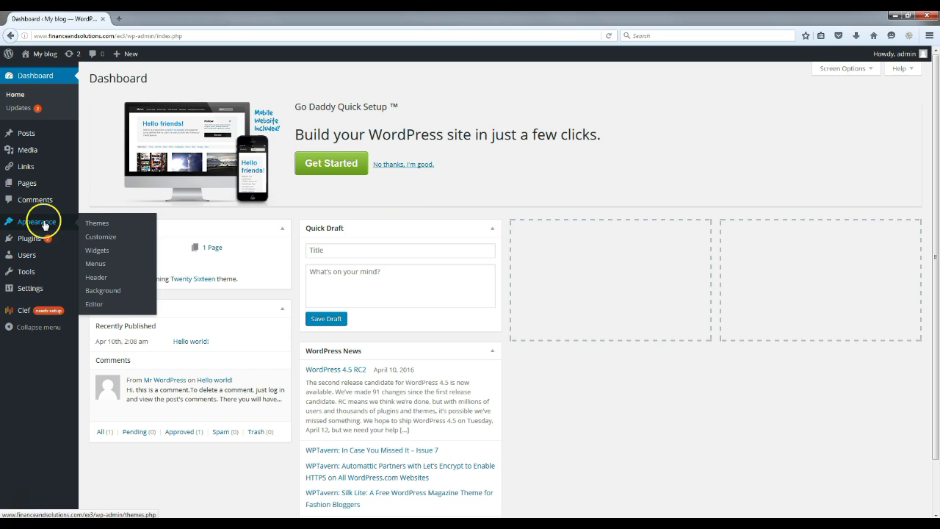
pyautogui.click(104, 227)
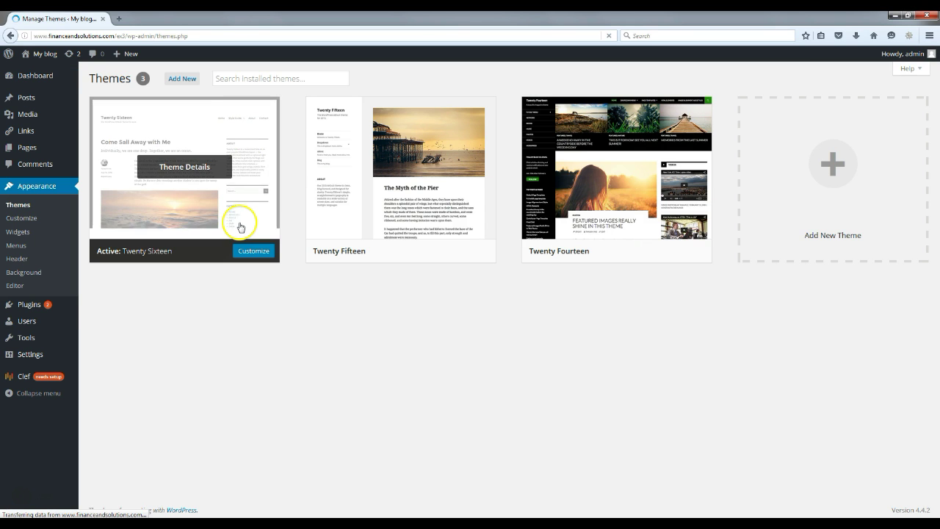
pyautogui.click(192, 80)
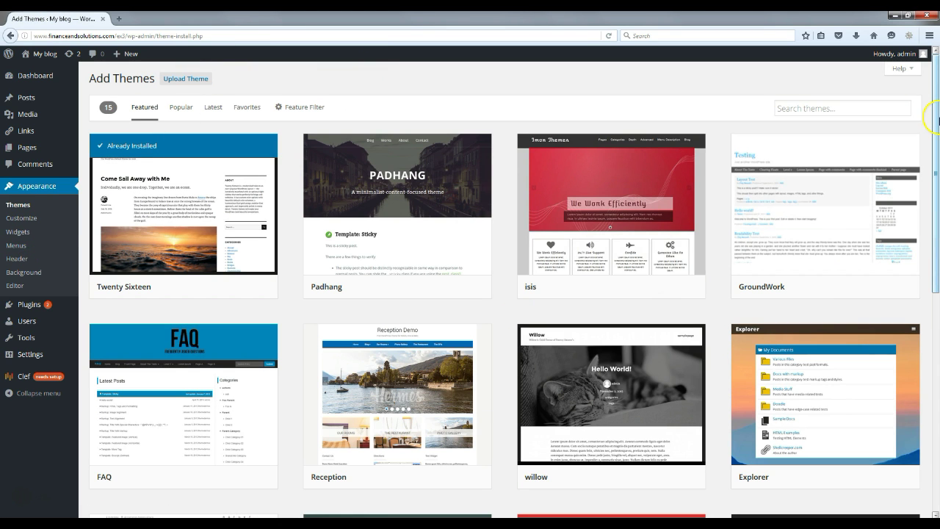
pyautogui.moveTo(931, 122); pyautogui.dragTo(929, 81)
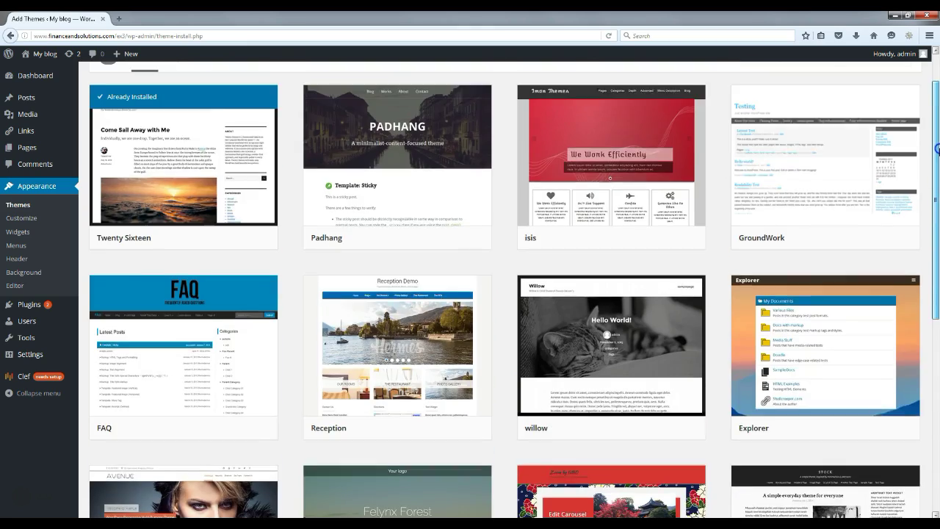
pyautogui.scroll(1, 808, 247)
pyautogui.click(183, 109)
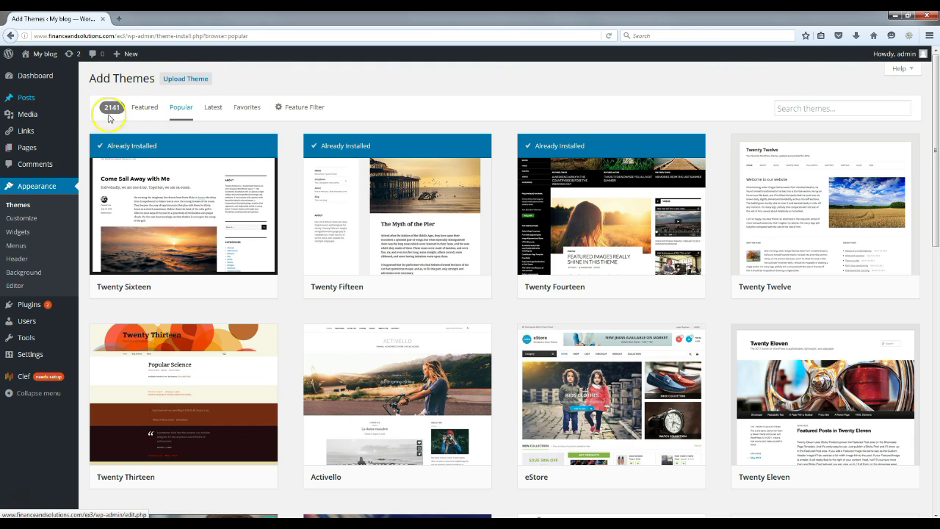
# Step: Search the available themes for cosimo, then install and activate the Cosimo theme
pyautogui.click(847, 109)
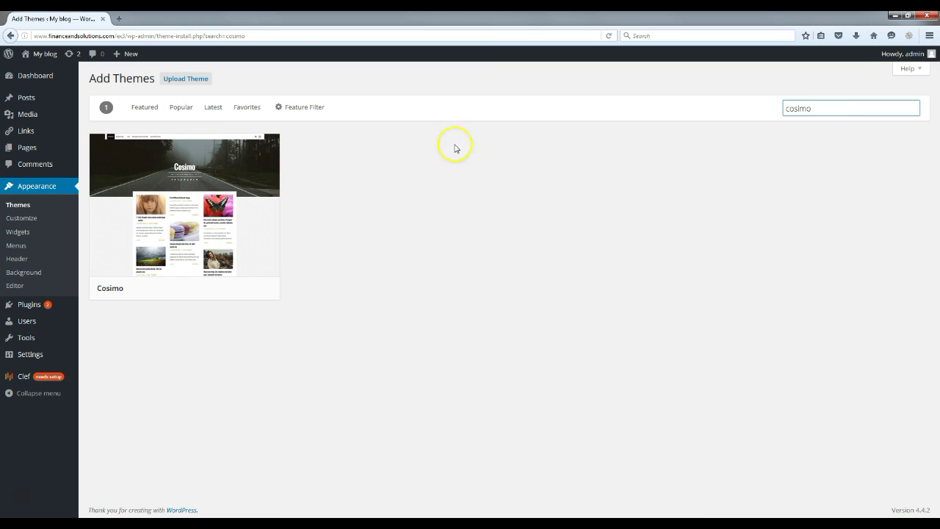
pyautogui.moveTo(169, 196)
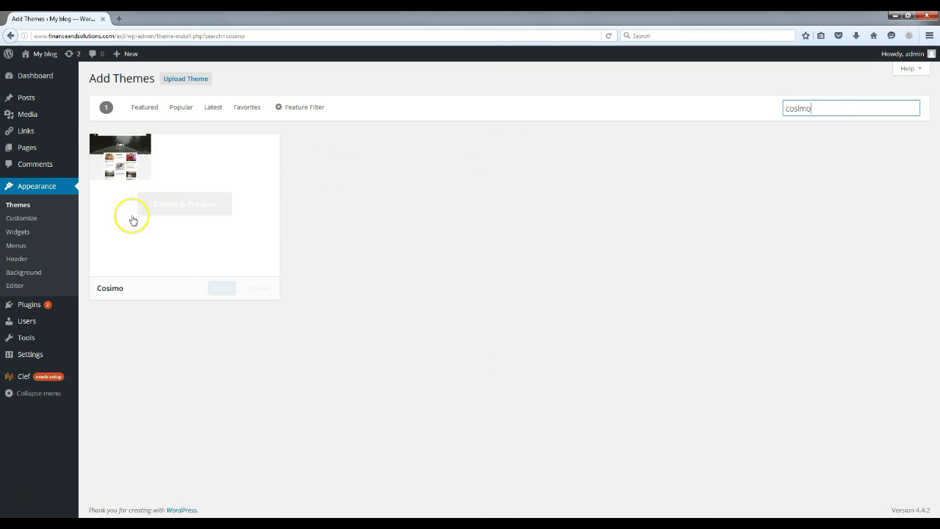
pyautogui.click(223, 291)
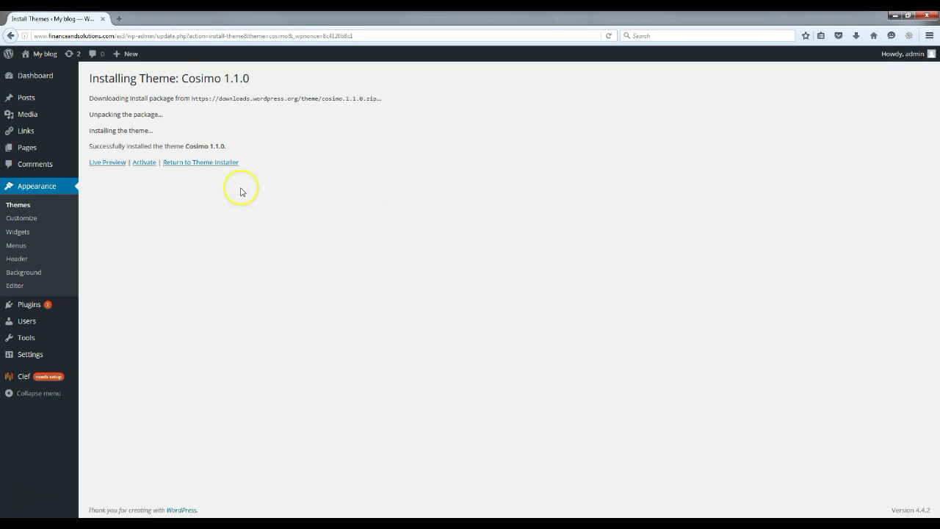
pyautogui.click(142, 164)
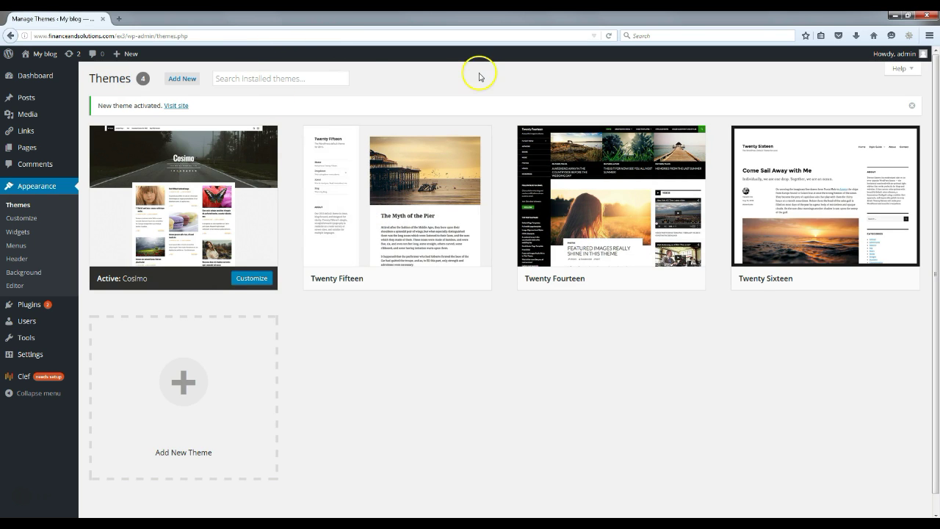
# Step: View the live My blog site with the Cosimo theme in a new tab and return to the themes page
pyautogui.rightClick(47, 54)
pyautogui.click(80, 65)
pyautogui.click(158, 20)
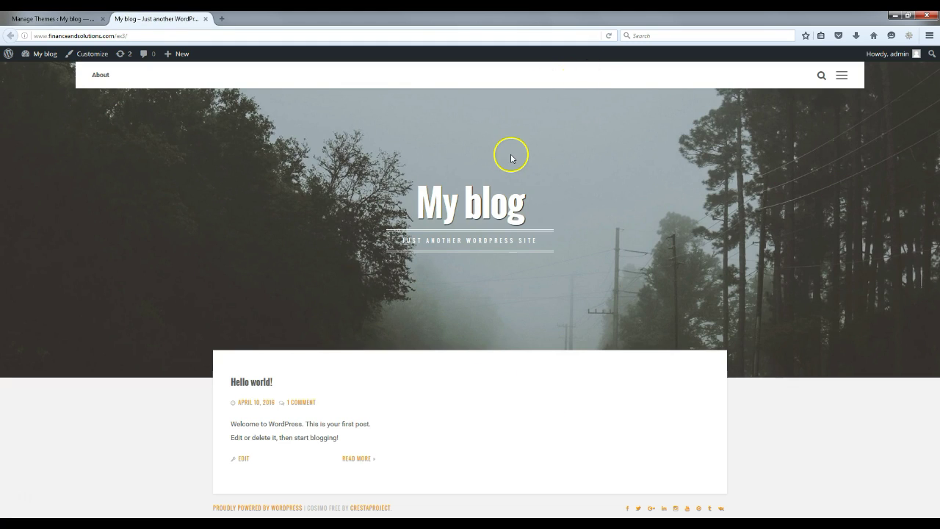
pyautogui.click(205, 19)
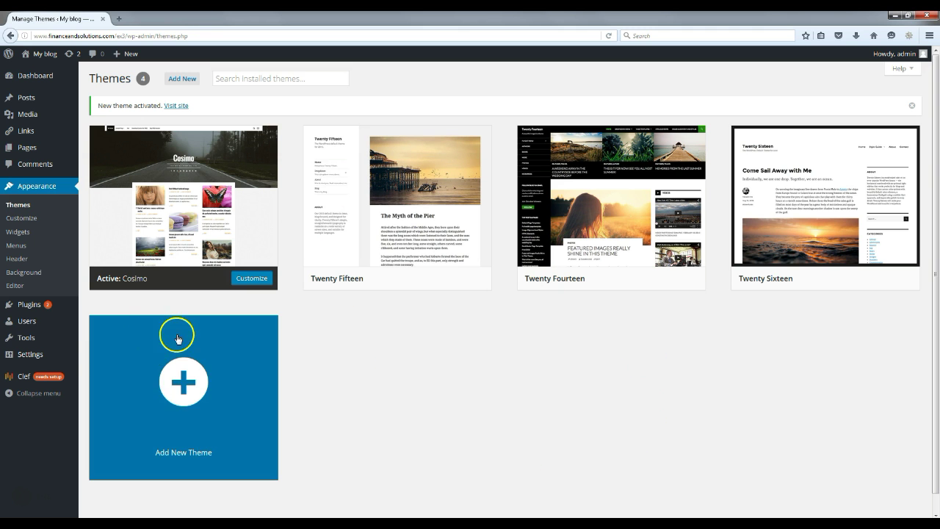
# Step: In the general settings, set the site title to "Diet & Weight Loss", copied from the "weight loss - info" Notepad file
pyautogui.moveTo(36, 357)
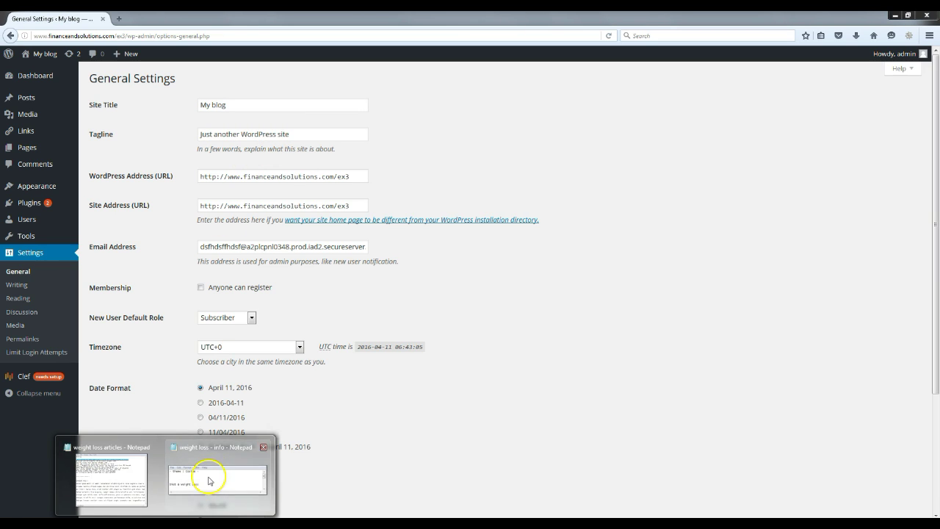
pyautogui.click(210, 478)
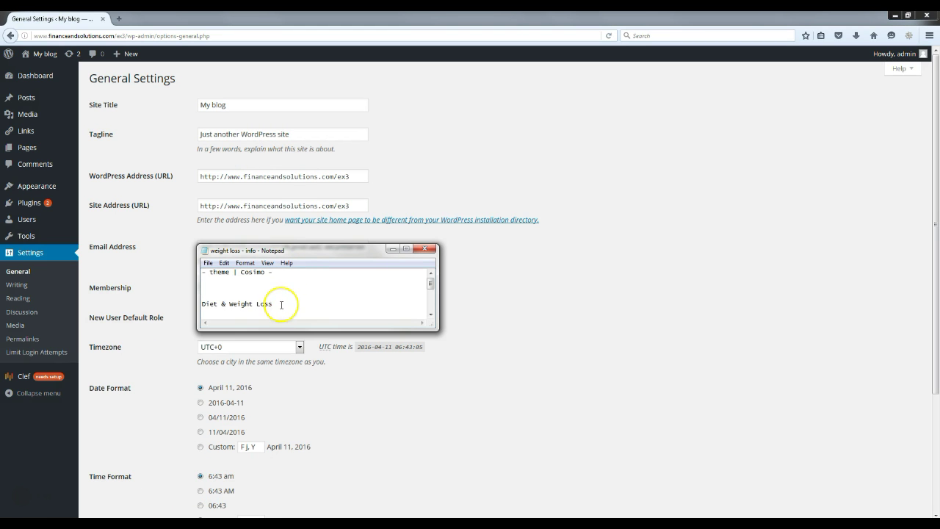
pyautogui.moveTo(281, 304); pyautogui.dragTo(197, 305)
pyautogui.hotkey('ctrl', 'c')
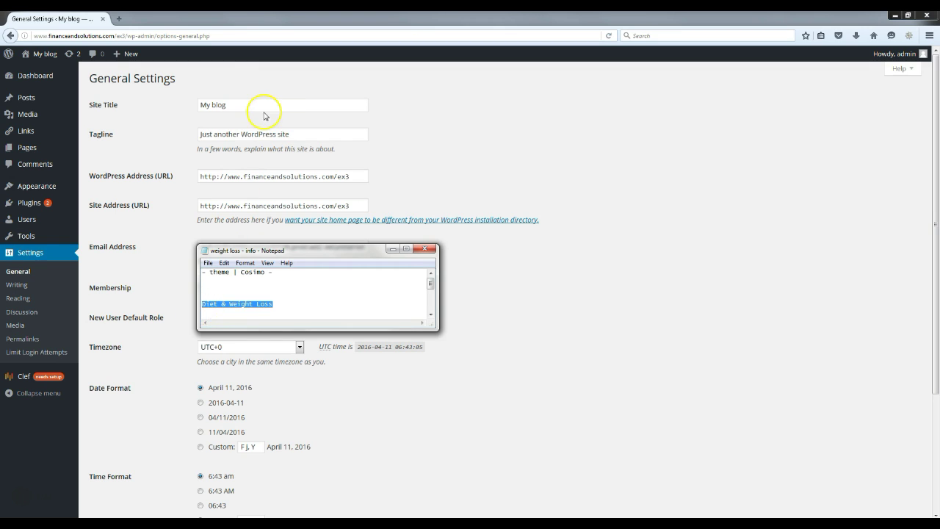
pyautogui.click(136, 106)
pyautogui.hotkey('ctrl', 'v')
# Step: Copy the tagline "Use these tips to lose weight and look great in no time" from the Notepad notes into the general settings and save them
pyautogui.click(166, 522)
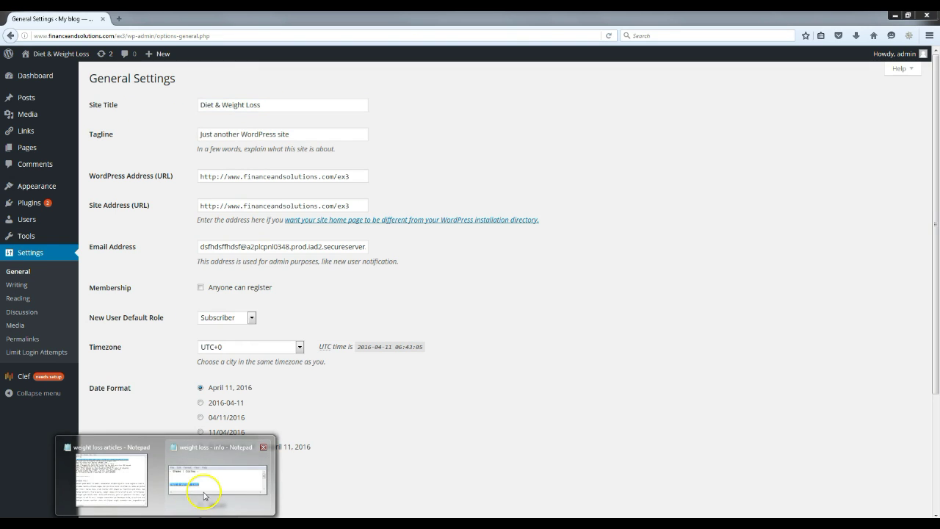
pyautogui.click(208, 490)
pyautogui.click(297, 283)
pyautogui.scroll(-1, 300, 290)
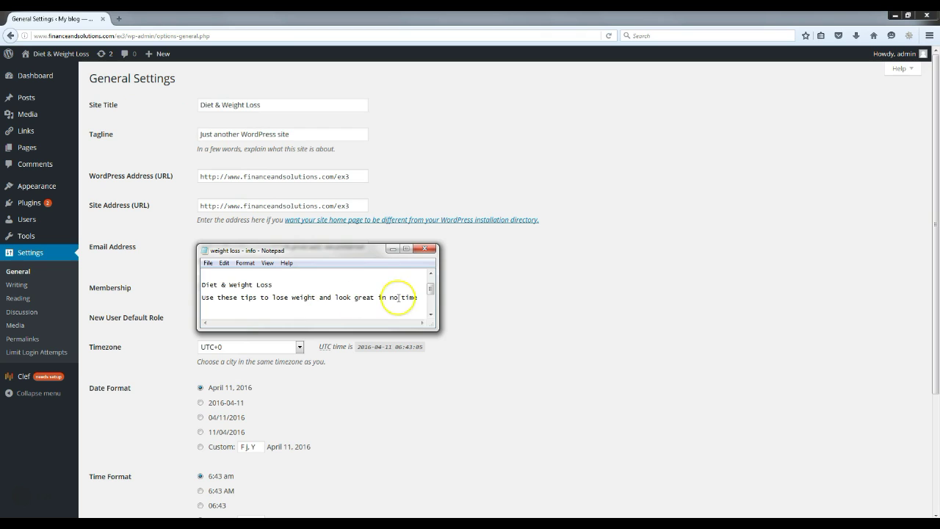
pyautogui.moveTo(418, 297); pyautogui.dragTo(215, 300)
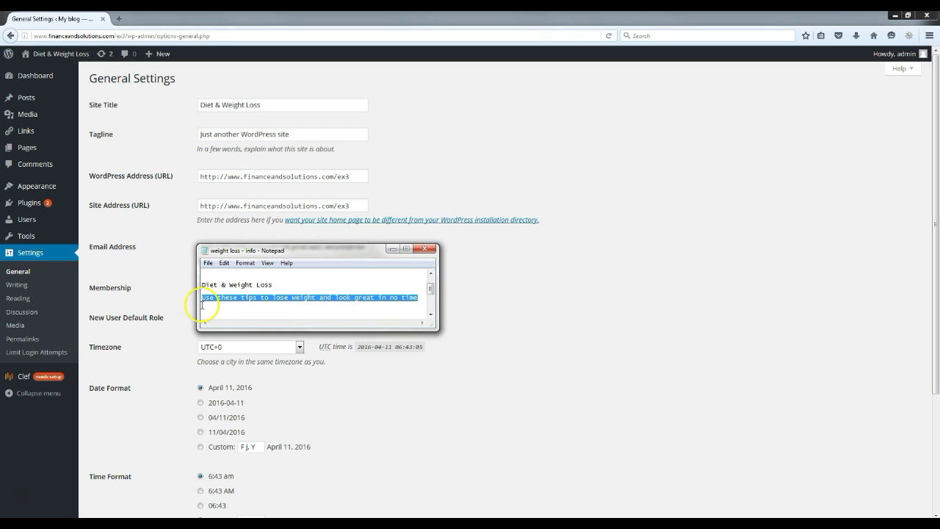
pyautogui.moveTo(313, 141); pyautogui.dragTo(88, 141)
pyautogui.write('Use these tips to lose weight and look great in no time')
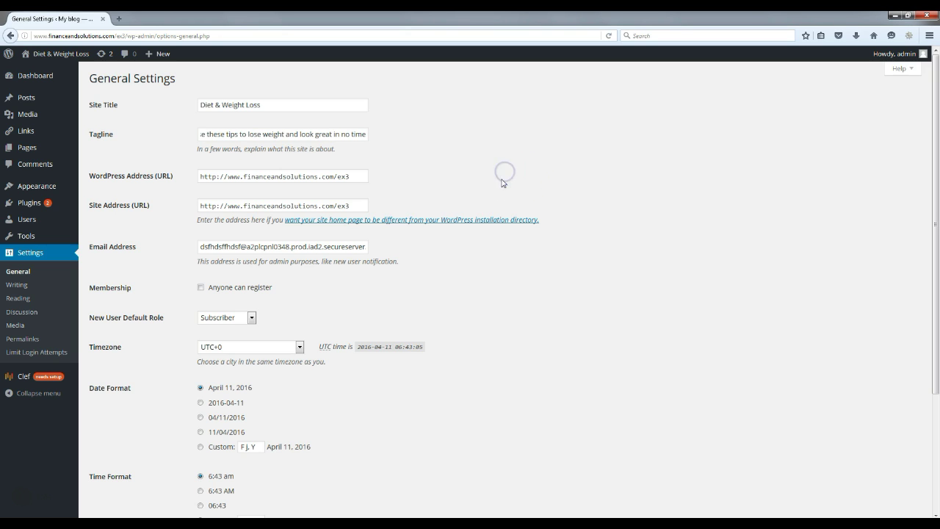
pyautogui.scroll(-3, 484, 172)
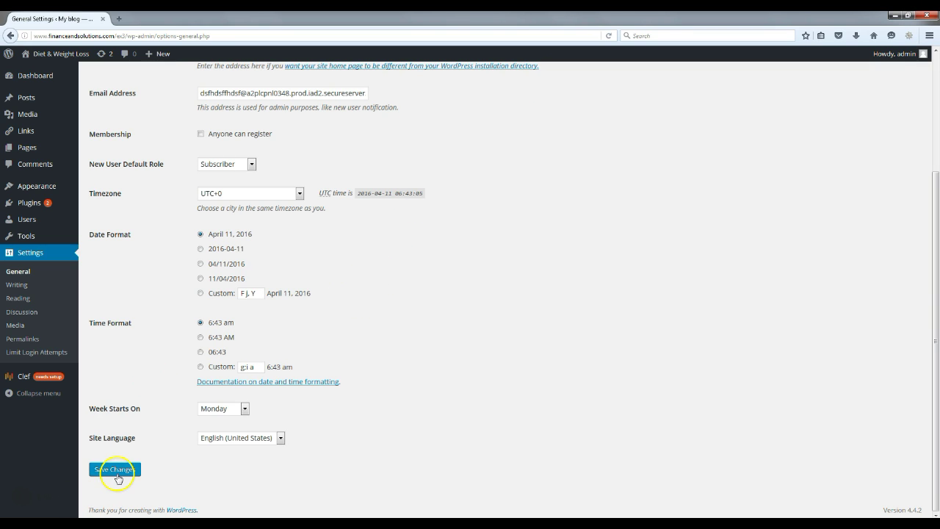
pyautogui.click(115, 469)
# Step: Check the title and tagline on the live Diet & Weight Loss site in a new tab and return to the general settings
pyautogui.rightClick(62, 56)
pyautogui.click(78, 65)
pyautogui.click(157, 19)
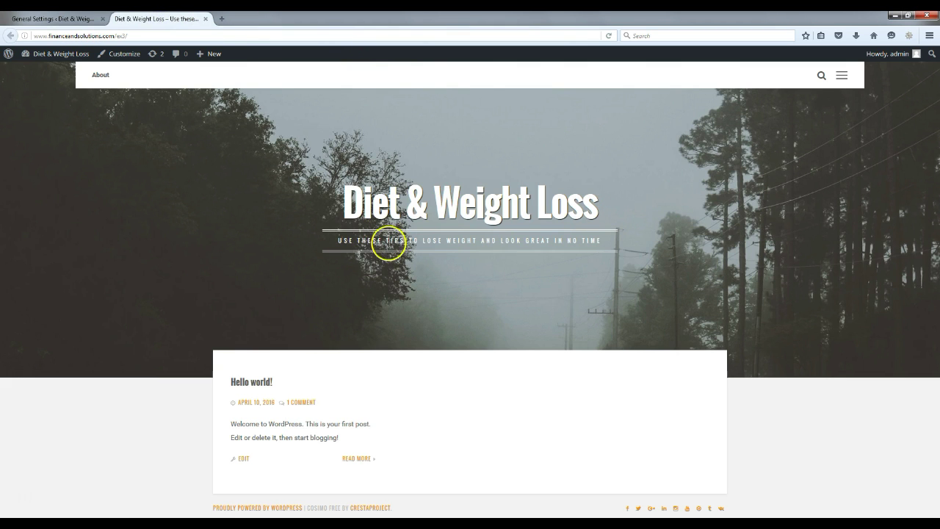
pyautogui.click(206, 19)
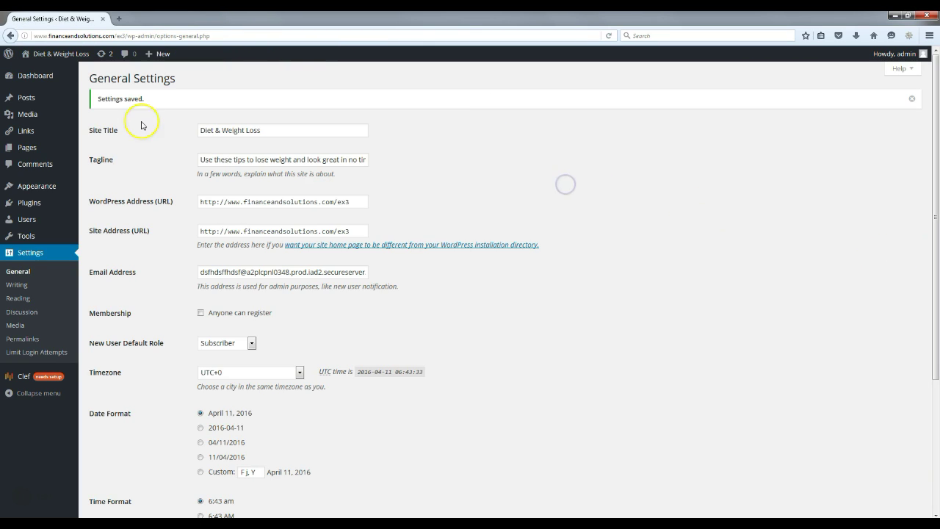
# Step: Go to the list of all posts and open the page for adding a new post in five separate browser tabs
pyautogui.moveTo(31, 109)
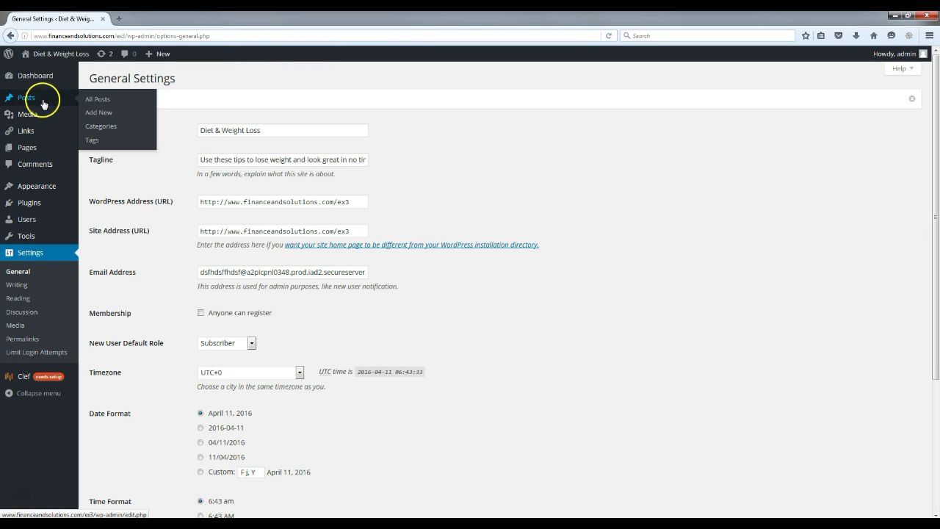
pyautogui.click(42, 104)
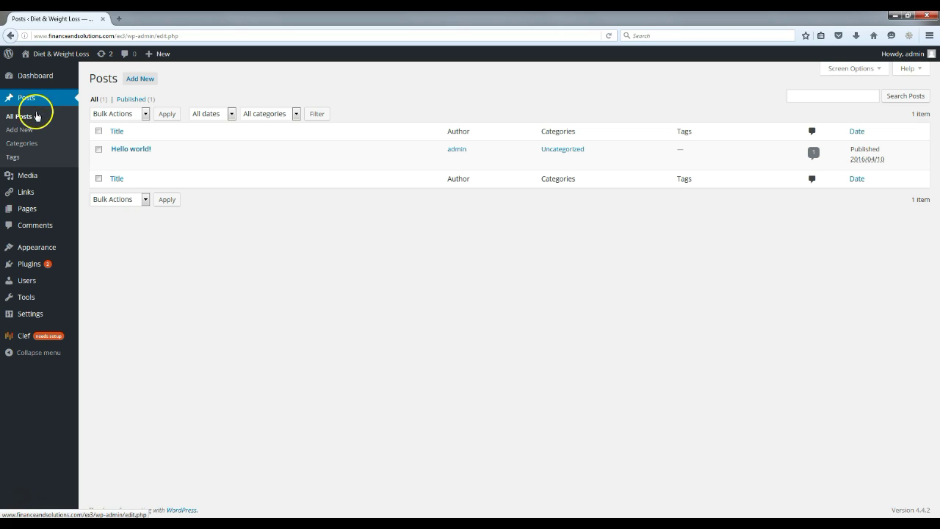
pyautogui.rightClick(139, 80)
pyautogui.click(173, 88)
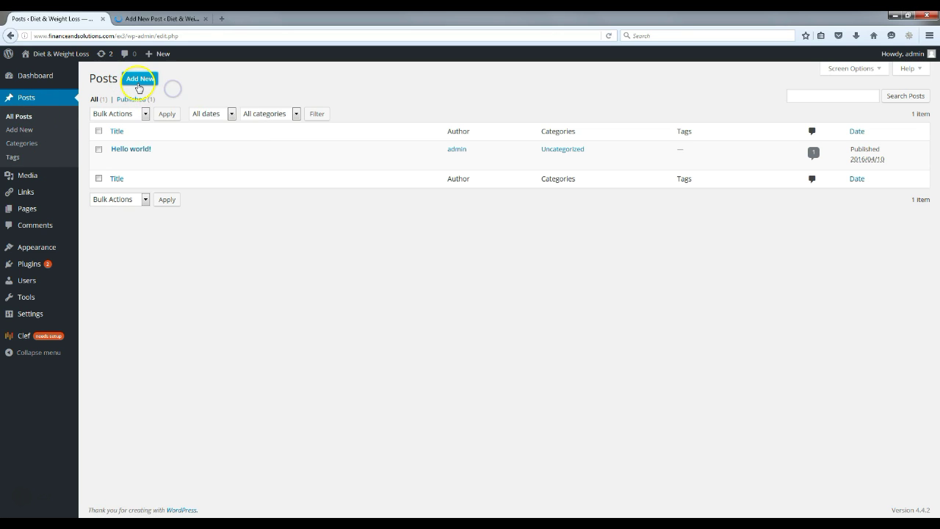
pyautogui.rightClick(139, 82)
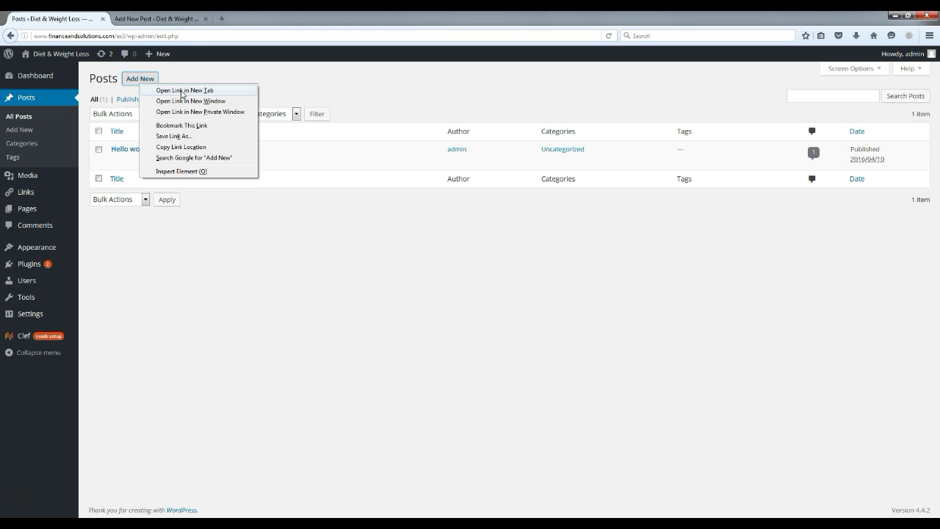
pyautogui.click(182, 90)
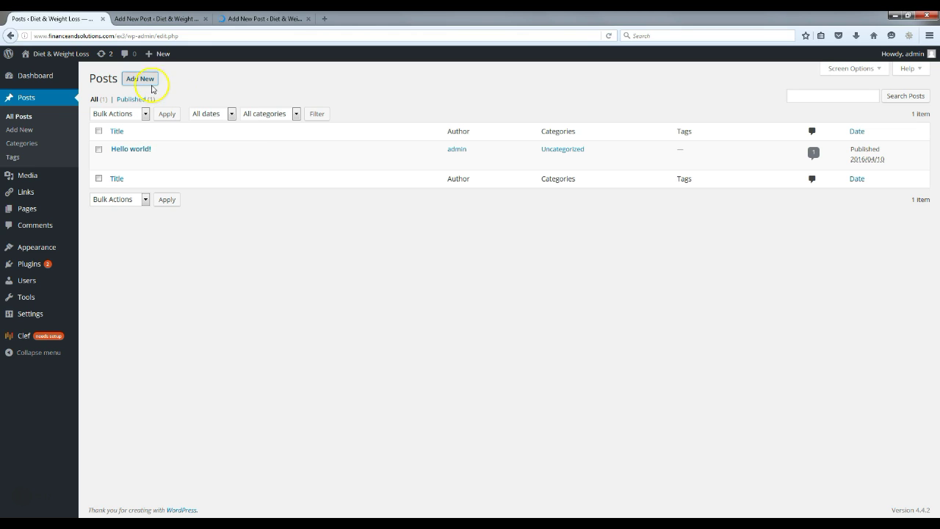
pyautogui.rightClick(150, 82)
pyautogui.click(184, 89)
pyautogui.rightClick(141, 80)
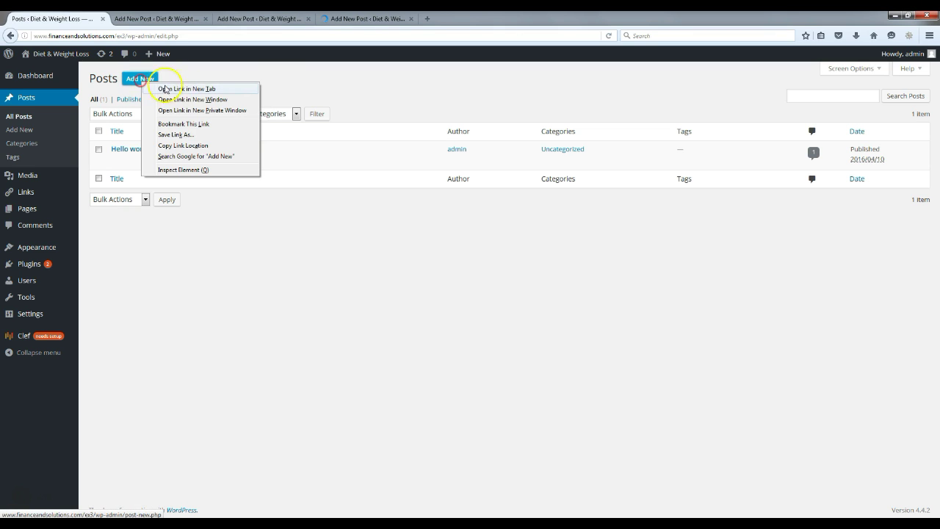
pyautogui.click(168, 89)
pyautogui.rightClick(139, 82)
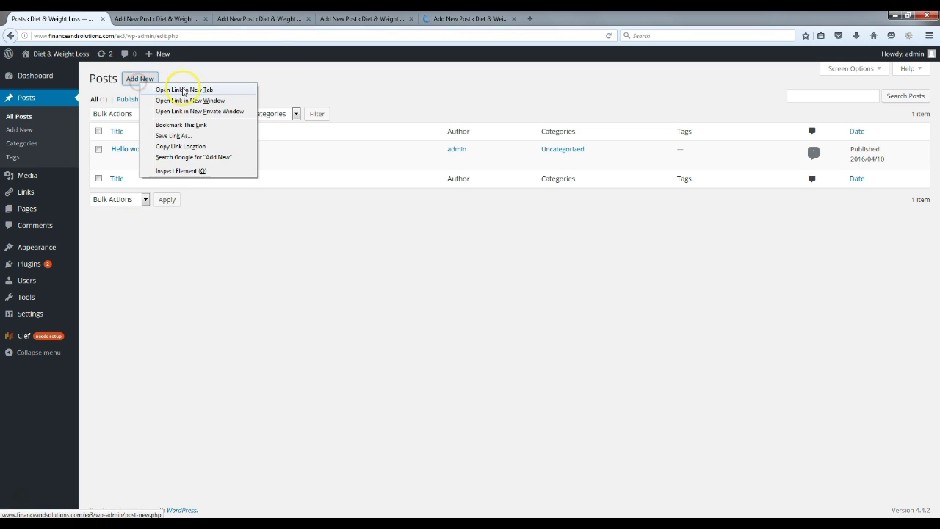
pyautogui.click(183, 90)
# Step: Move the "Hello world!" post to the trash with a bulk action
pyautogui.click(98, 152)
pyautogui.click(144, 113)
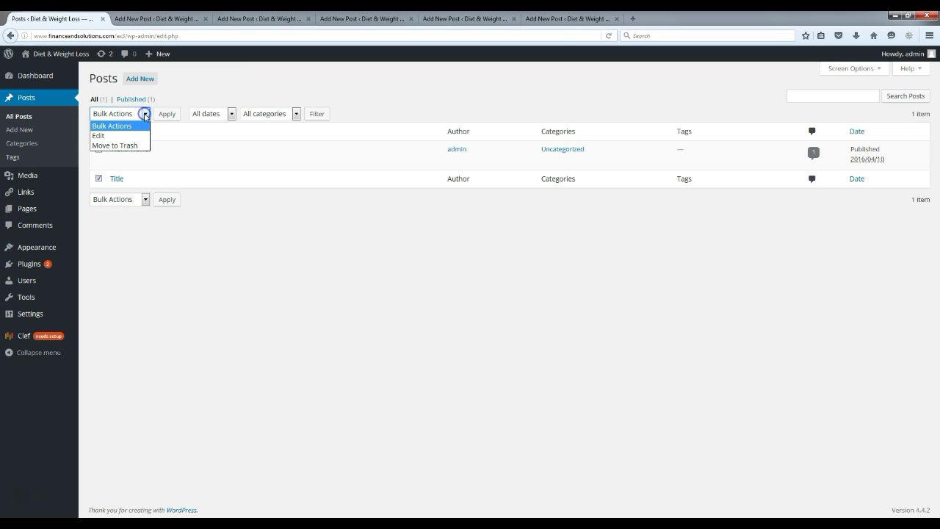
pyautogui.click(118, 145)
pyautogui.click(167, 120)
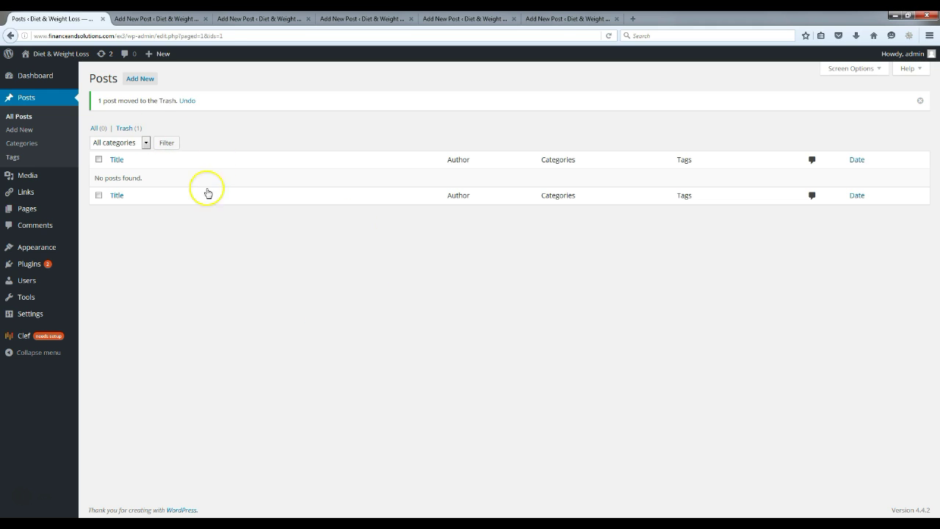
# Step: Title the first new post "5 Ways to Track Your Food Without Becoming Totally Obsessive", copied from the "weight loss articles" Notepad file
pyautogui.click(158, 18)
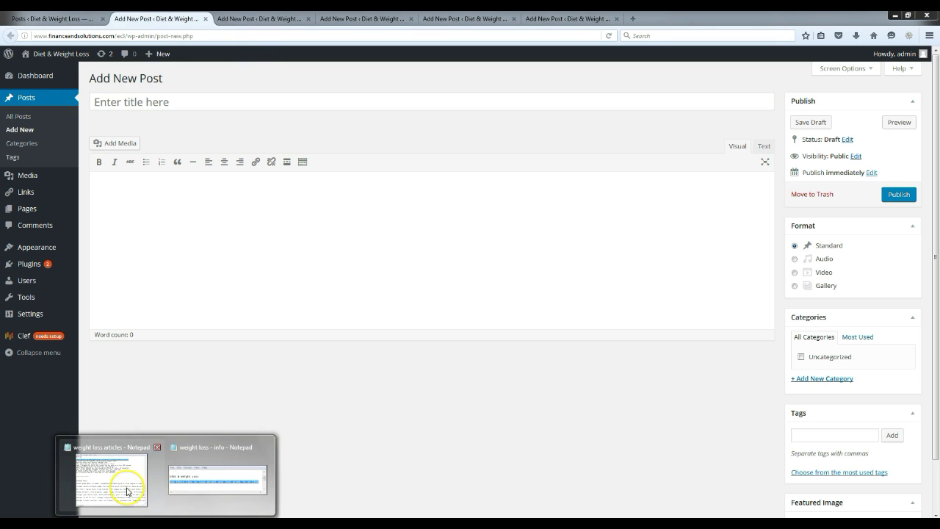
pyautogui.click(126, 493)
pyautogui.rightClick(549, 134)
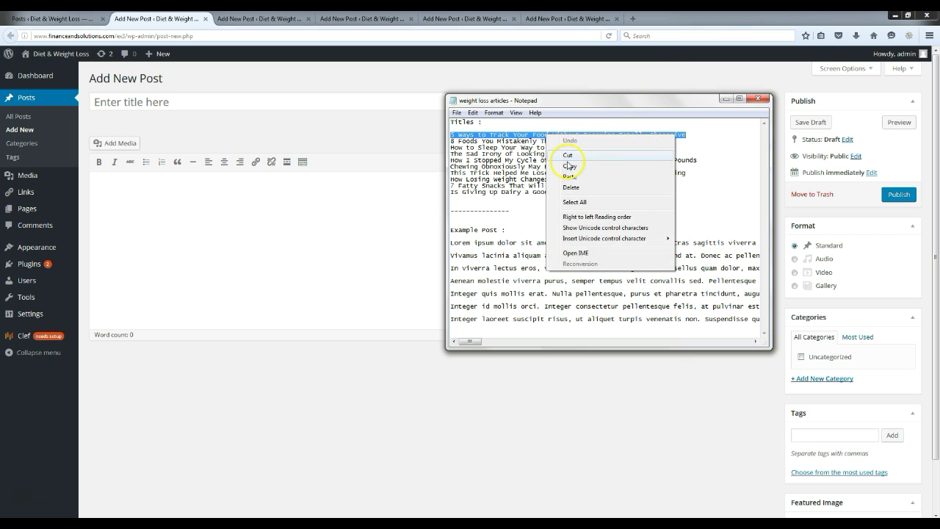
pyautogui.click(573, 171)
pyautogui.click(194, 101)
pyautogui.rightClick(194, 101)
pyautogui.click(219, 142)
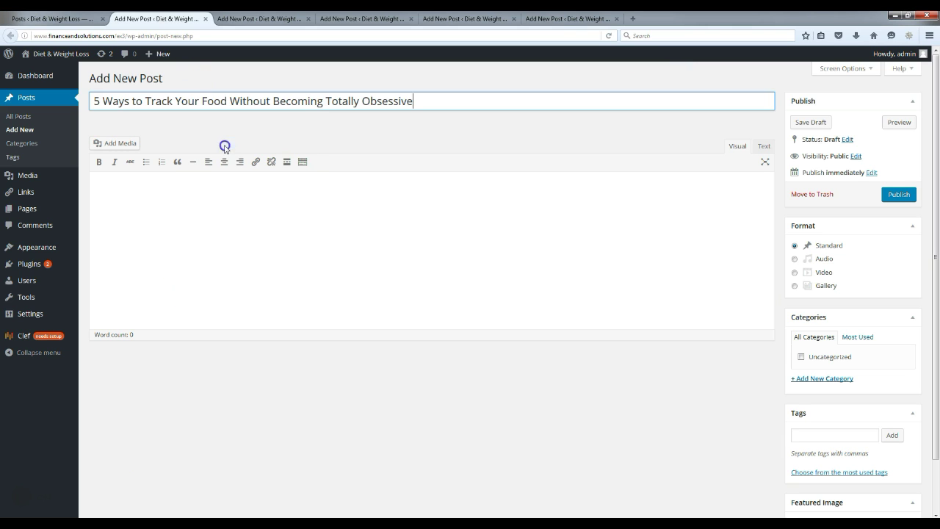
# Step: Copy all the Lorem ipsum paragraphs under "Example Post" in the Notepad articles file into the post's body
pyautogui.click(142, 467)
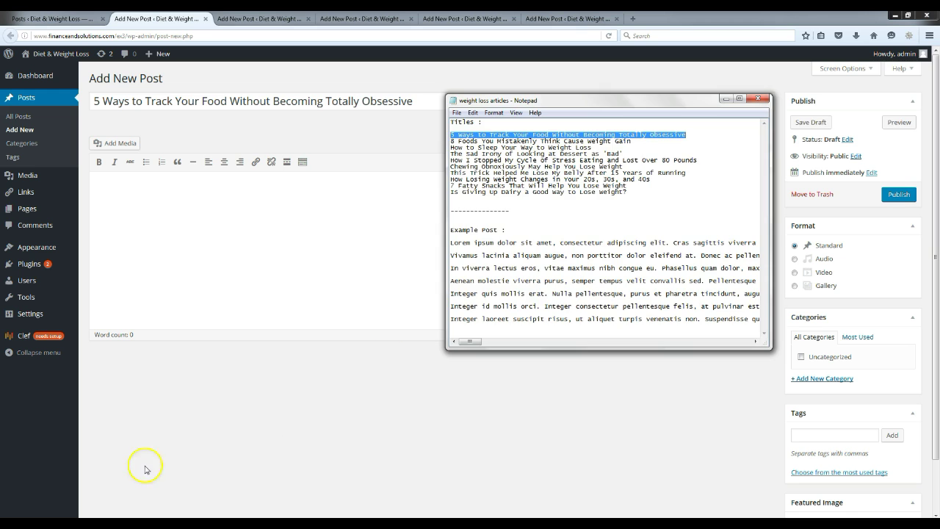
pyautogui.click(482, 256)
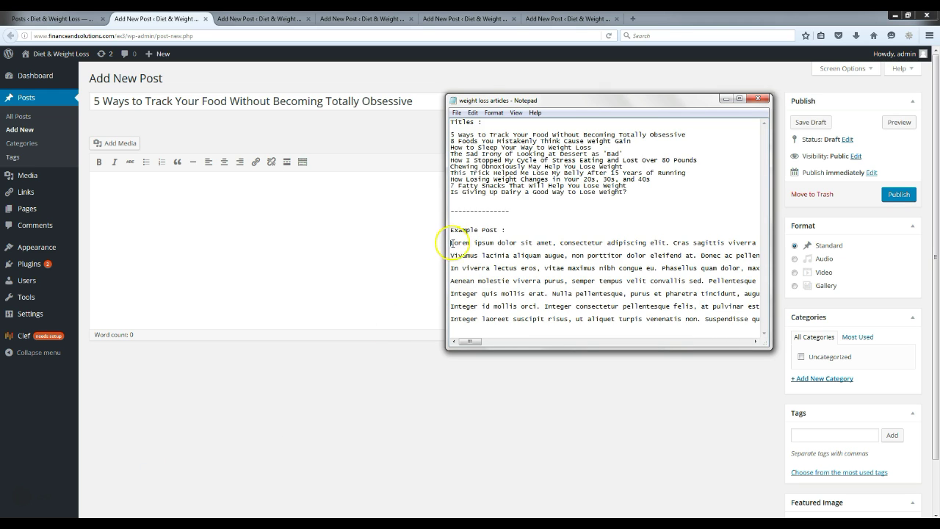
pyautogui.moveTo(450, 242); pyautogui.dragTo(498, 326)
pyautogui.rightClick(485, 323)
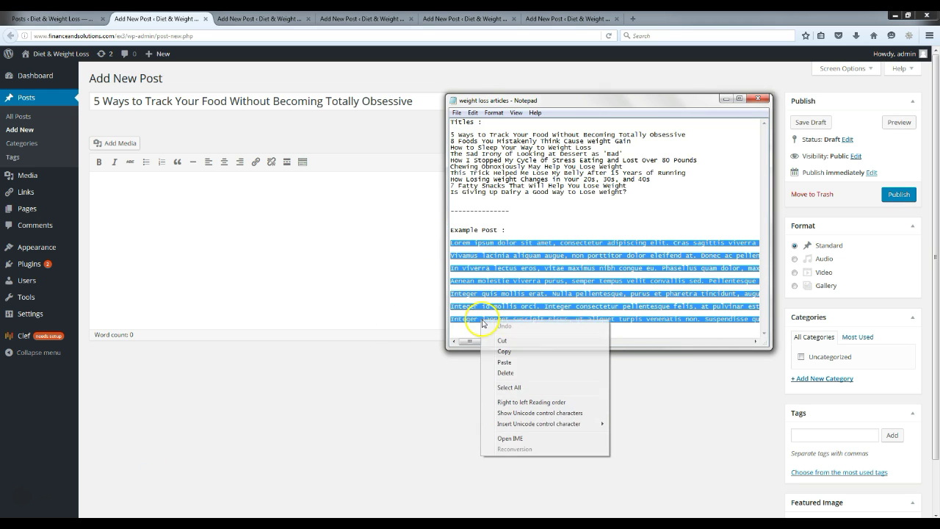
pyautogui.click(501, 353)
pyautogui.click(257, 213)
pyautogui.click(194, 200)
pyautogui.rightClick(215, 204)
pyautogui.click(237, 255)
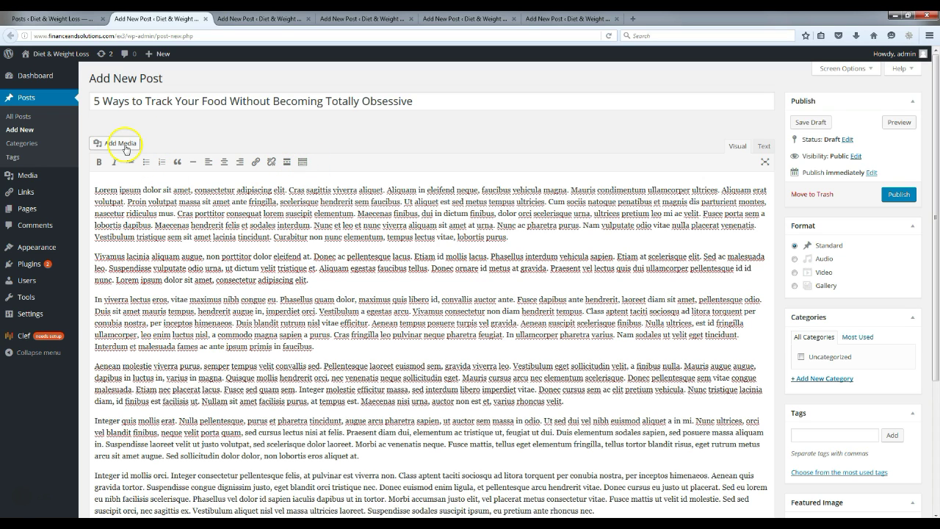
# Step: Upload "how to lose weight - img 1 - featured image" from the Weight Loss folder and set it as the post's featured image
pyautogui.scroll(-3, 555, 273)
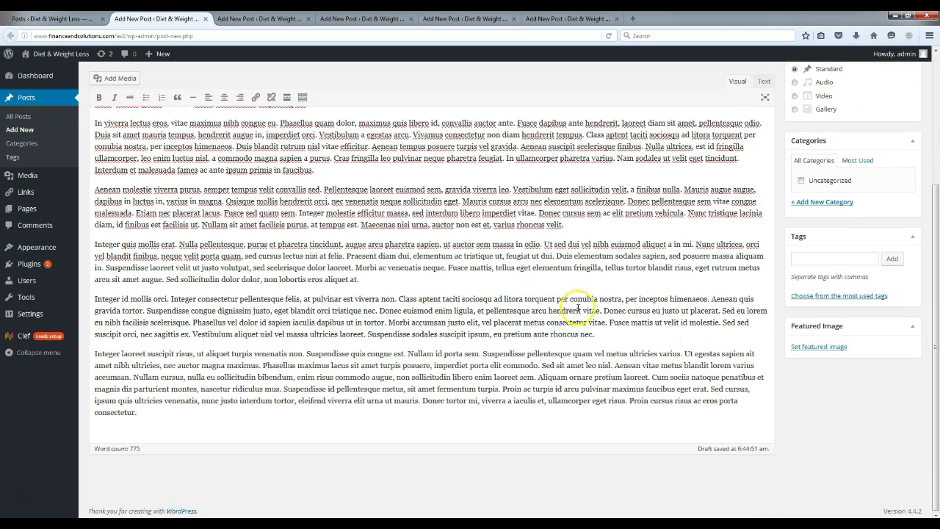
pyautogui.click(822, 351)
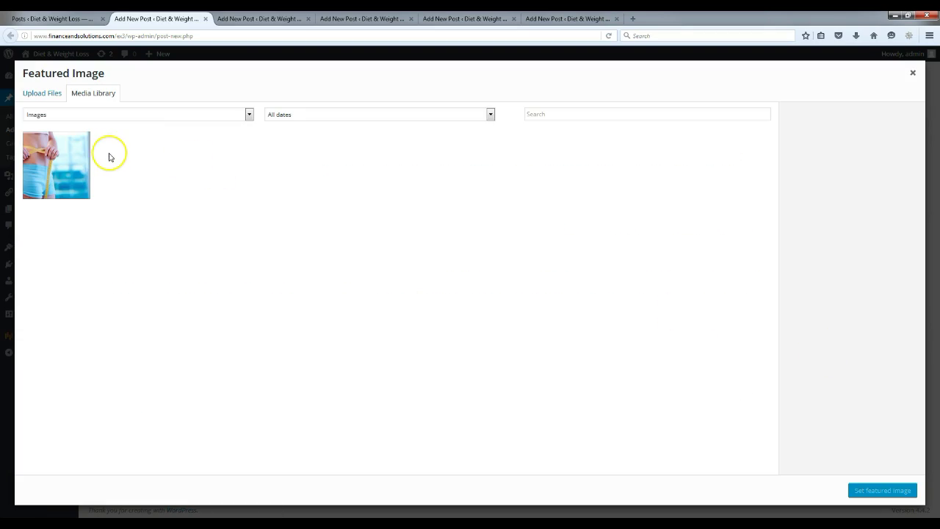
pyautogui.click(55, 153)
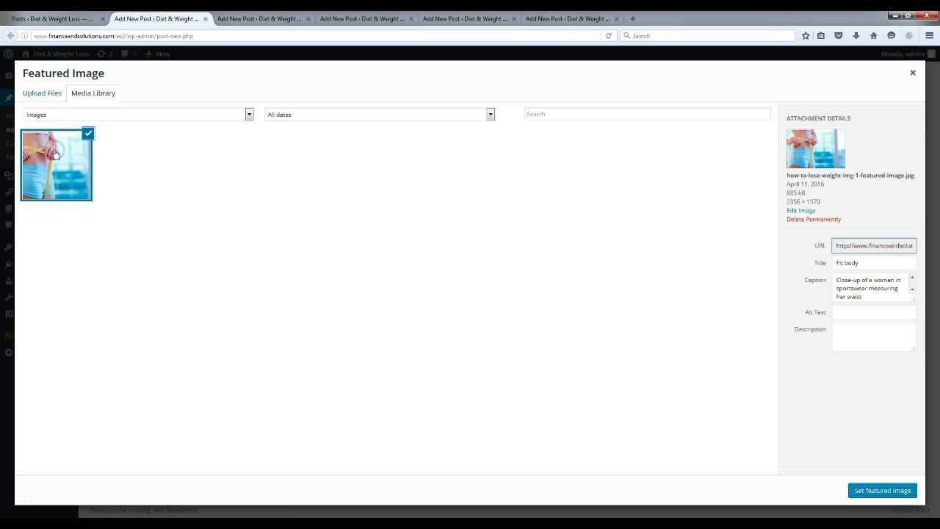
pyautogui.click(51, 96)
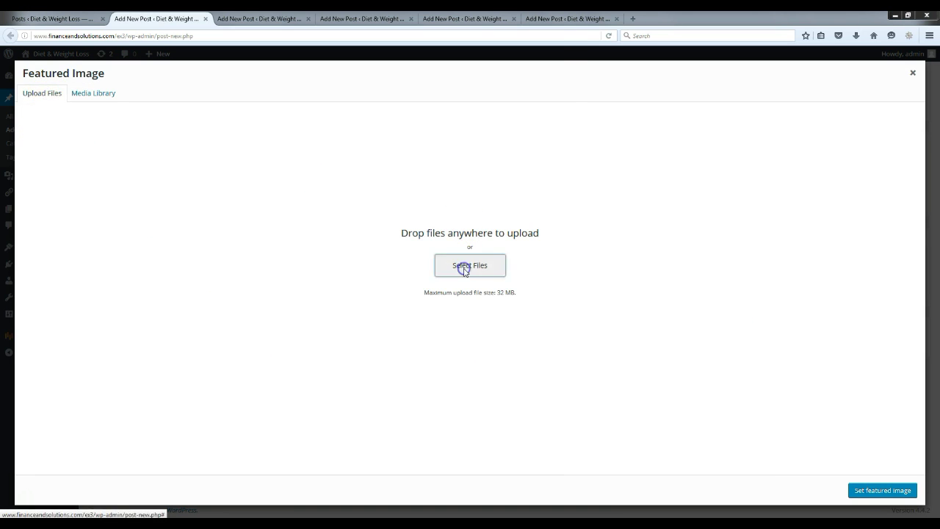
pyautogui.click(463, 265)
pyautogui.click(138, 121)
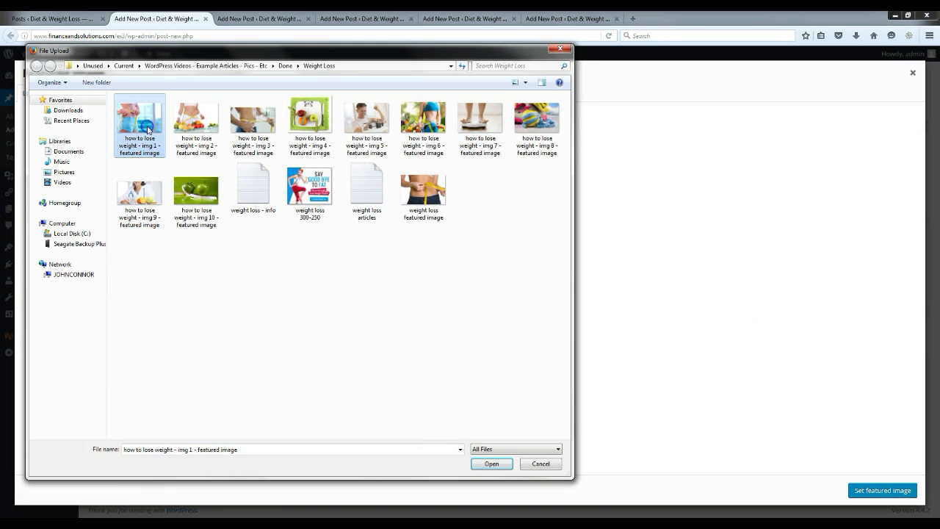
pyautogui.click(491, 463)
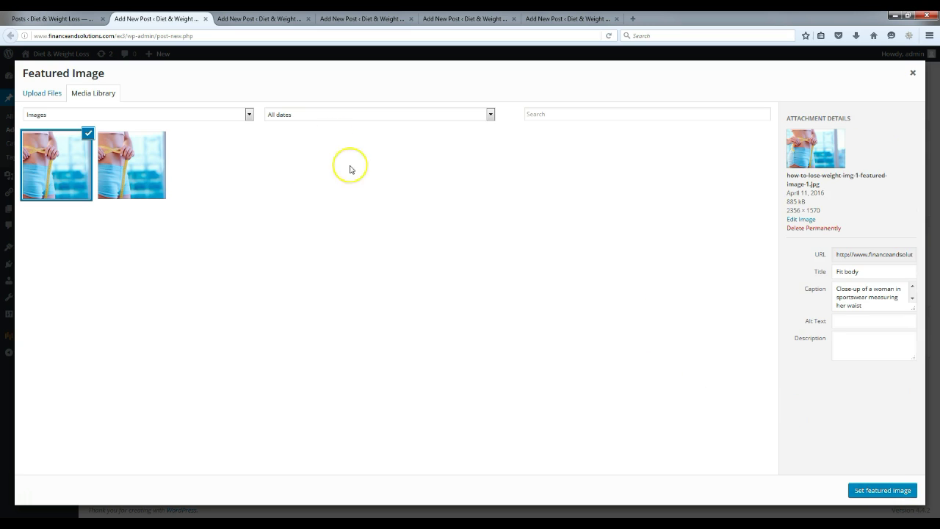
pyautogui.rightClick(107, 155)
pyautogui.click(310, 170)
pyautogui.click(883, 493)
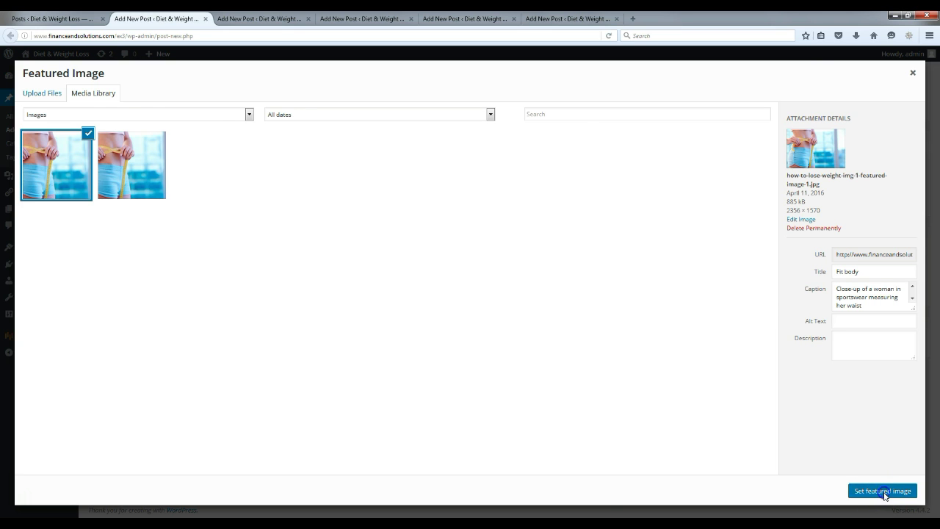
pyautogui.scroll(5, 834, 496)
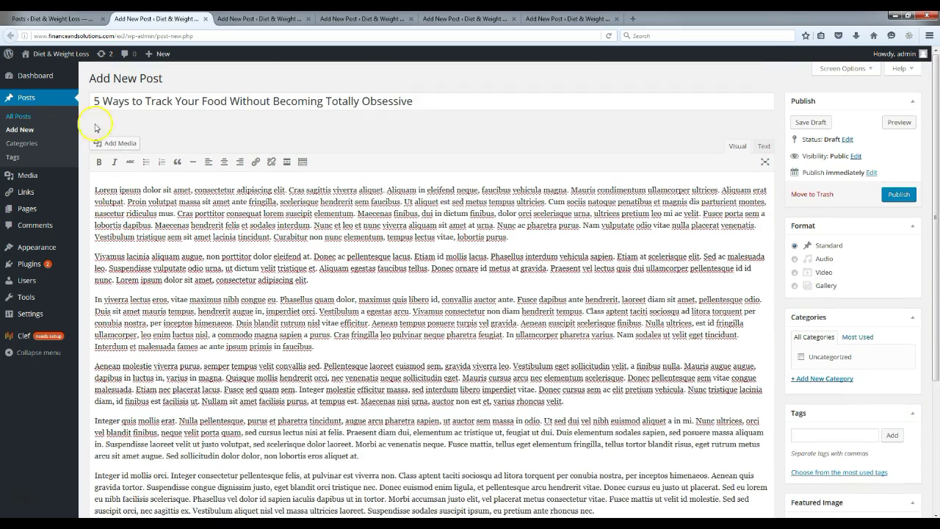
pyautogui.scroll(-5, 683, 404)
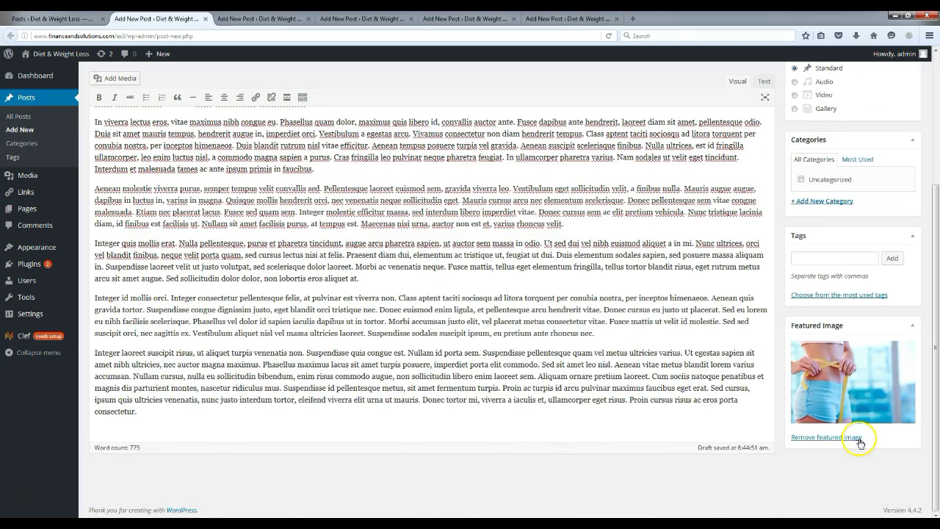
pyautogui.scroll(5, 562, 332)
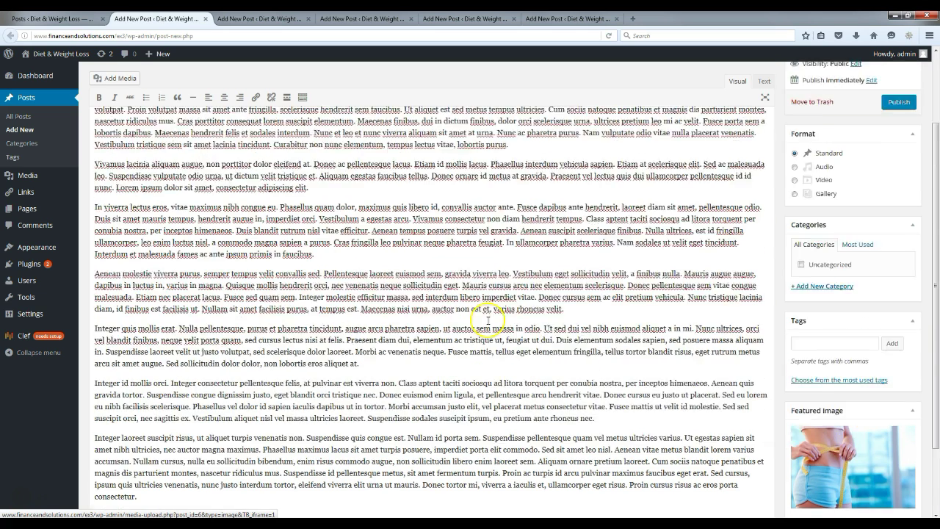
pyautogui.click(123, 345)
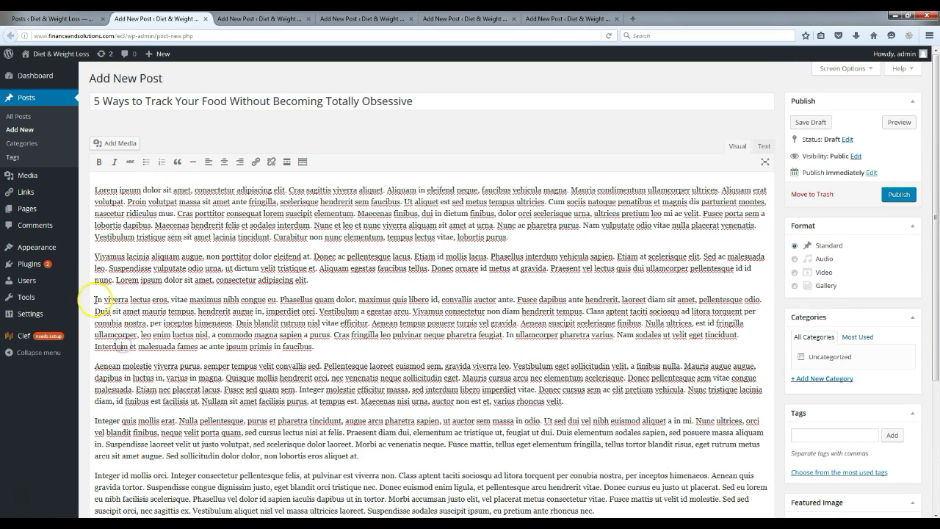
pyautogui.click(111, 143)
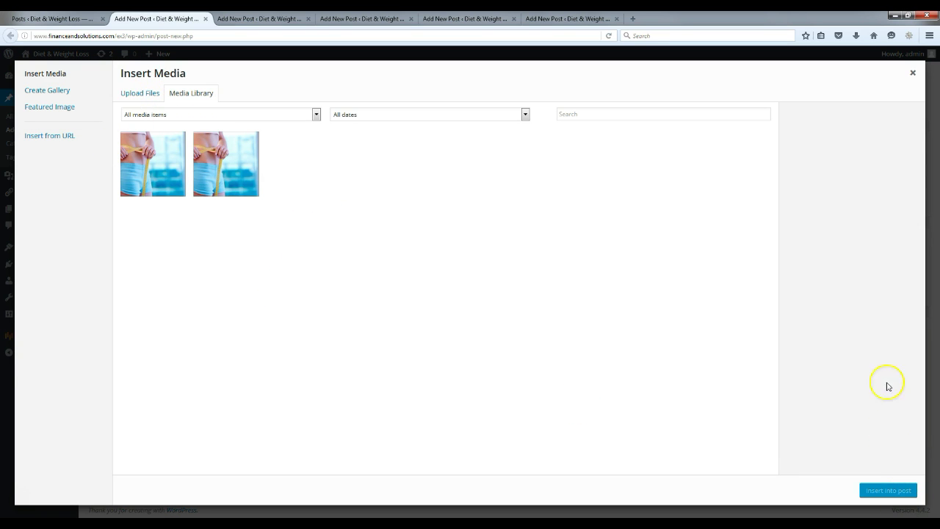
pyautogui.click(911, 73)
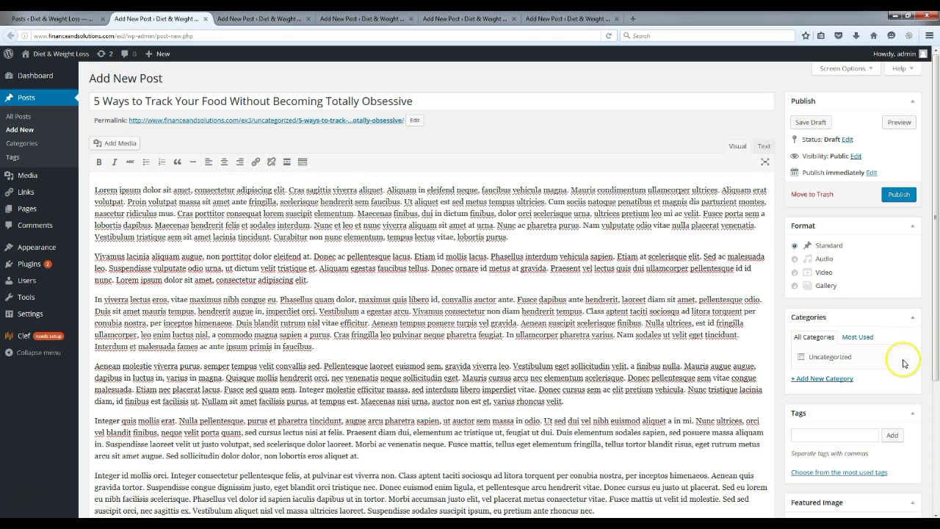
# Step: Add a new category named "Diet" for the post and publish the post
pyautogui.click(833, 381)
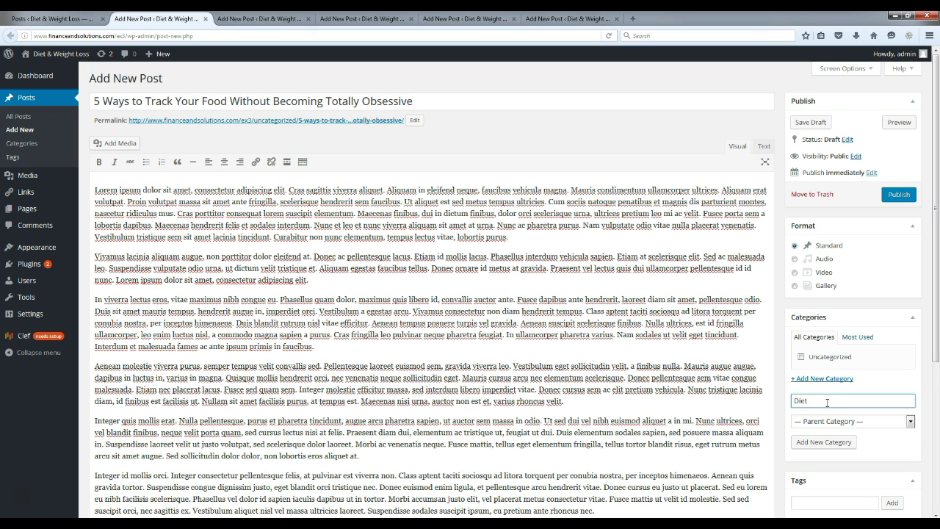
pyautogui.click(824, 442)
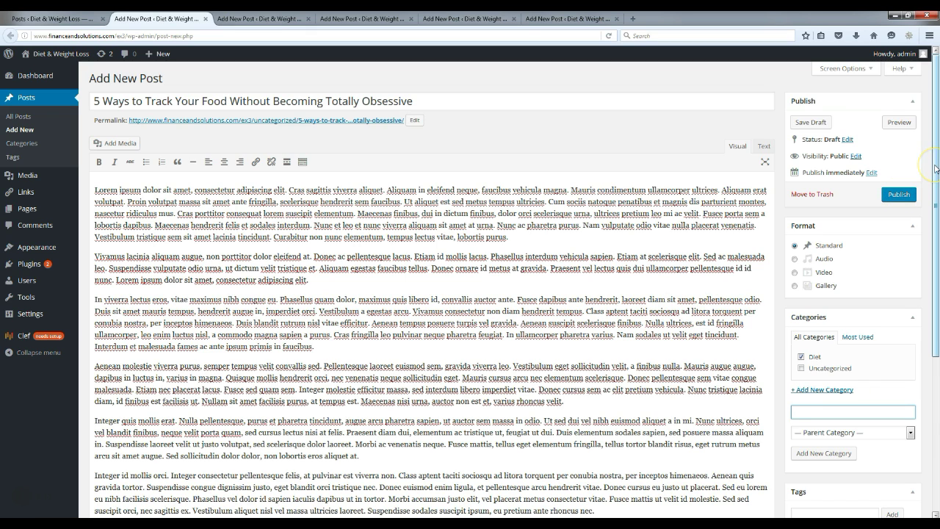
pyautogui.click(896, 195)
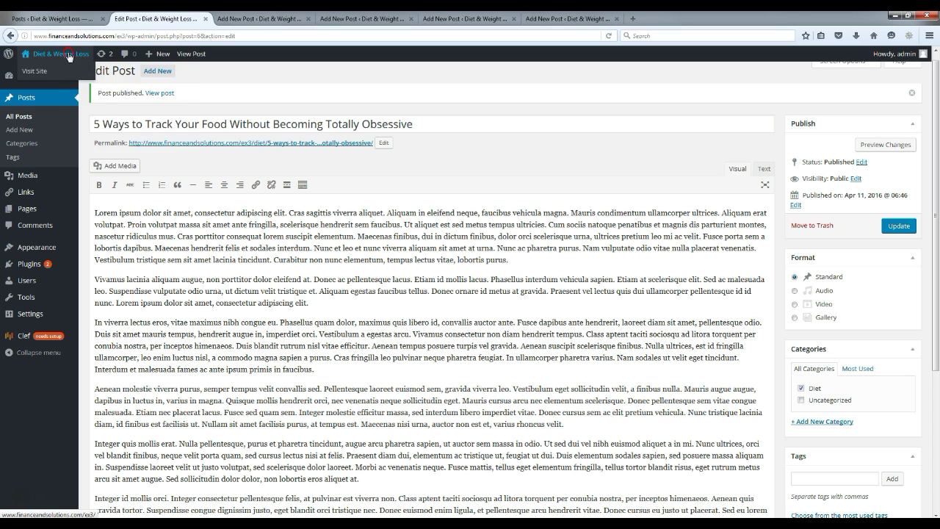
# Step: Open the live site in a new browser tab and check how the published post appears on the home page
pyautogui.rightClick(68, 56)
pyautogui.click(99, 64)
pyautogui.click(252, 19)
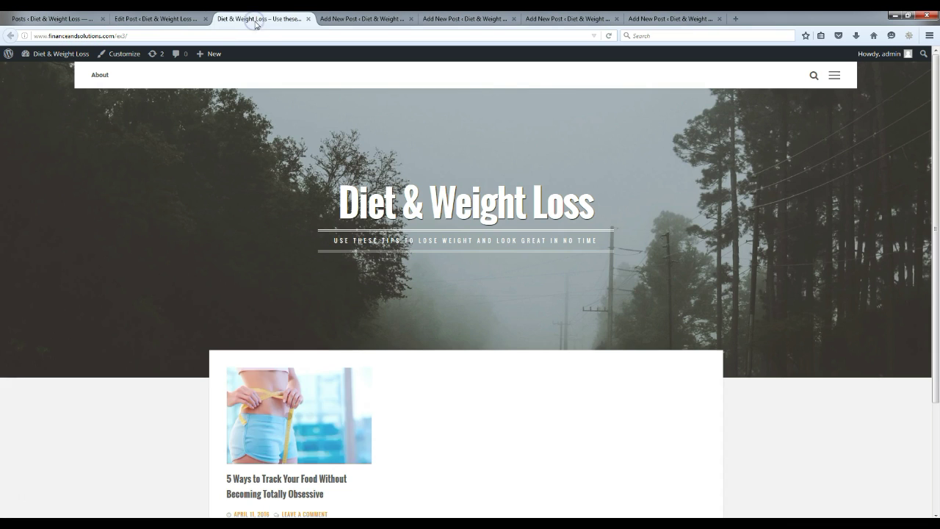
pyautogui.scroll(-1, 111, 409)
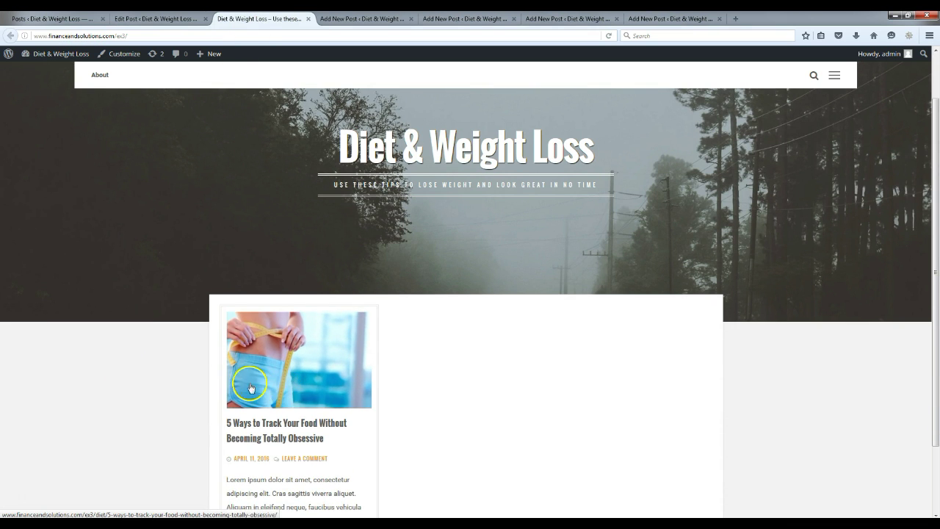
pyautogui.scroll(1, 252, 389)
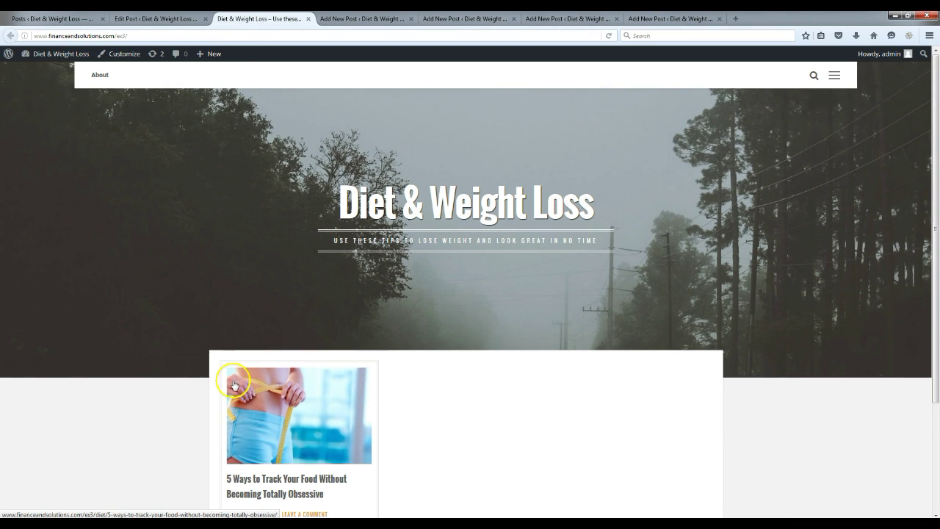
pyautogui.click(153, 280)
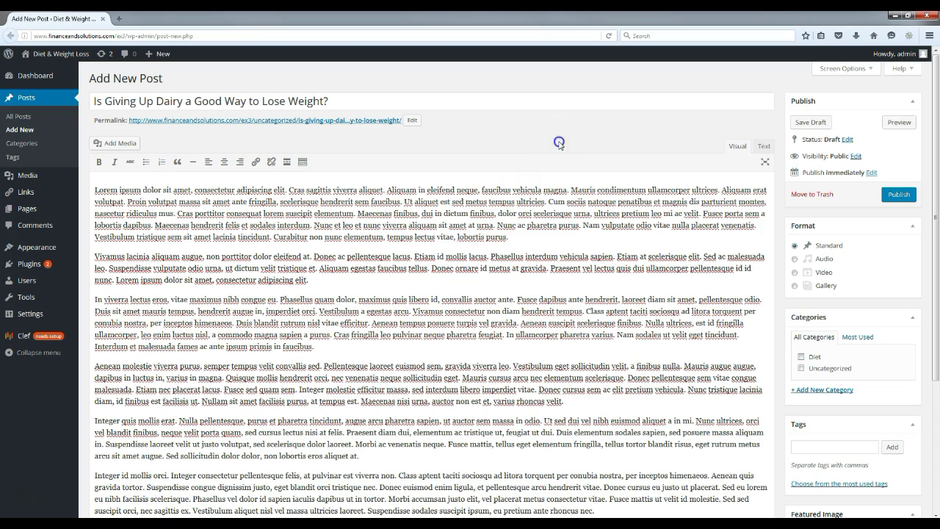
# Step: File the post "Is Giving Up Dairy a Good Way to Lose Weight?" under the Diet category and publish it
pyautogui.scroll(-3, 815, 355)
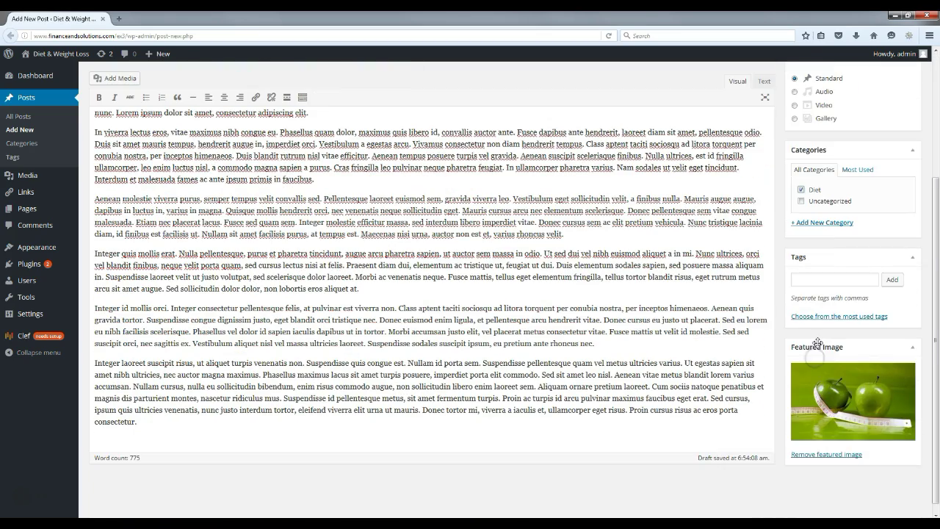
pyautogui.scroll(3, 937, 373)
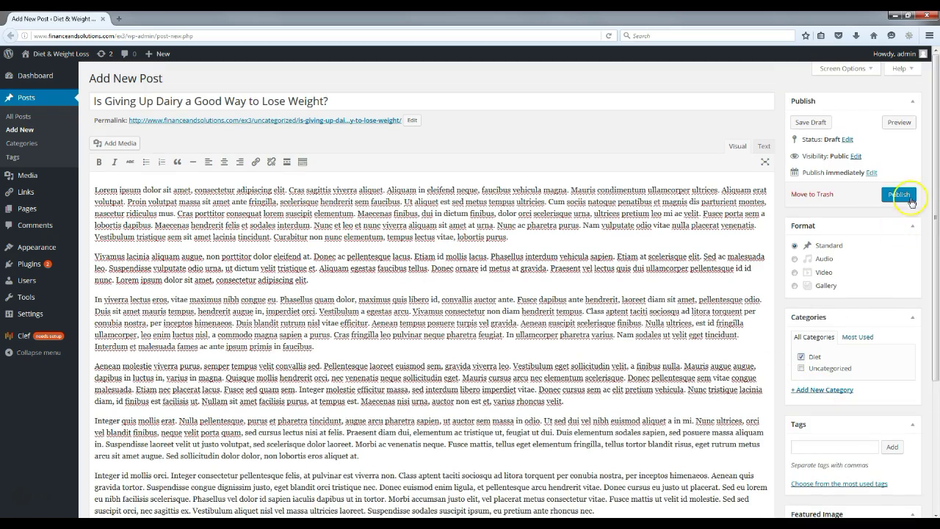
pyautogui.click(903, 195)
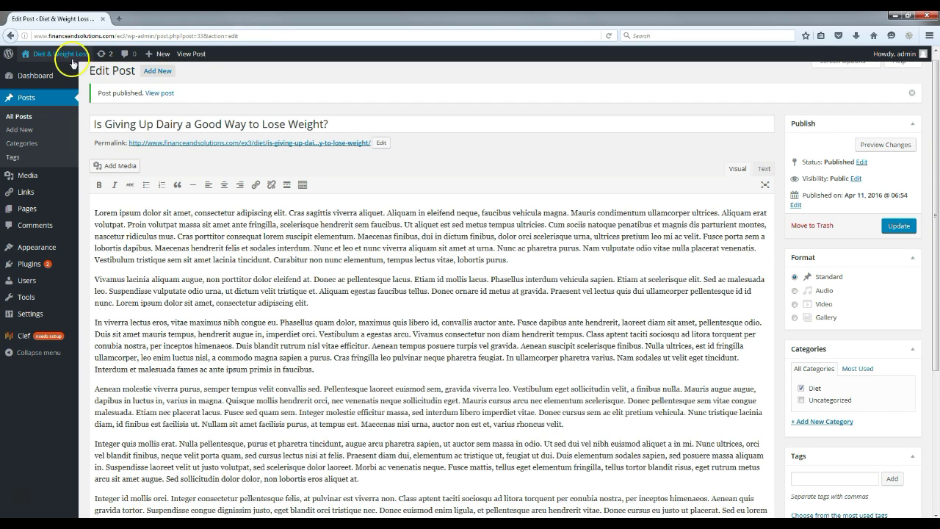
# Step: Open the live site in a new browser tab and look through all the published posts on the home page
pyautogui.rightClick(76, 55)
pyautogui.click(107, 65)
pyautogui.click(157, 20)
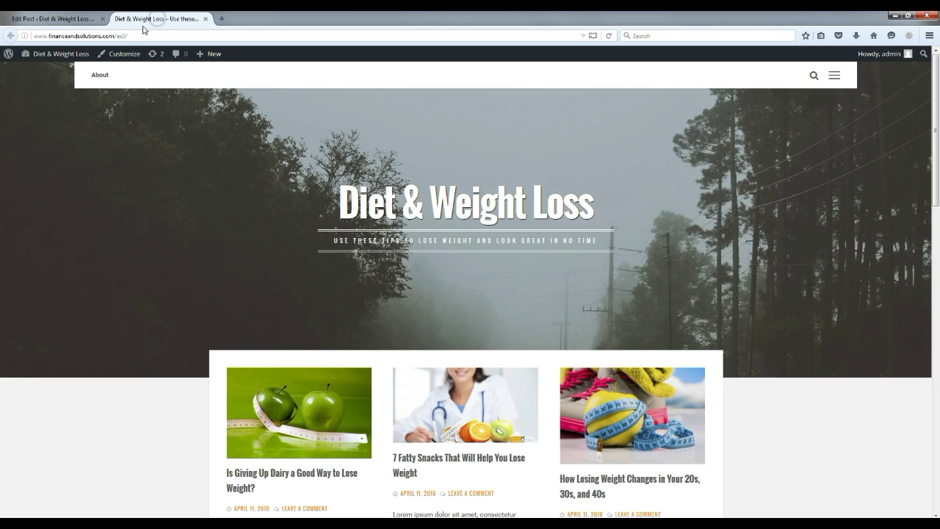
pyautogui.scroll(-3, 356, 199)
pyautogui.scroll(-3, 352, 198)
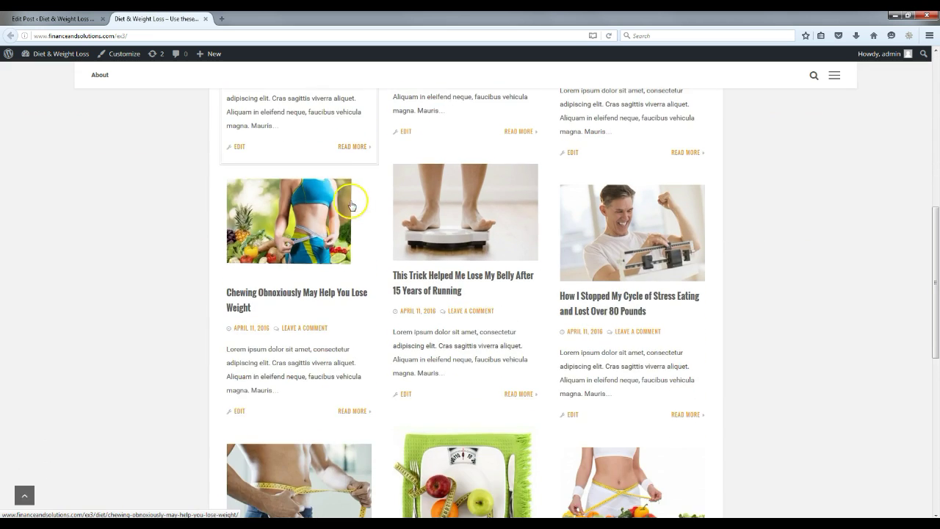
pyautogui.scroll(6, 347, 250)
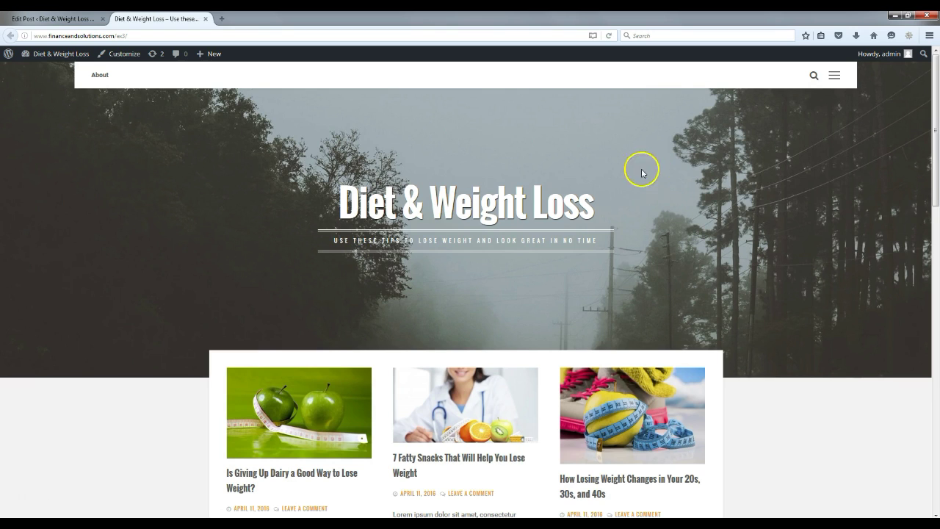
# Step: Customize the site's header image by uploading "weight loss featured image" from the Weight Loss folder as a new image
pyautogui.click(125, 56)
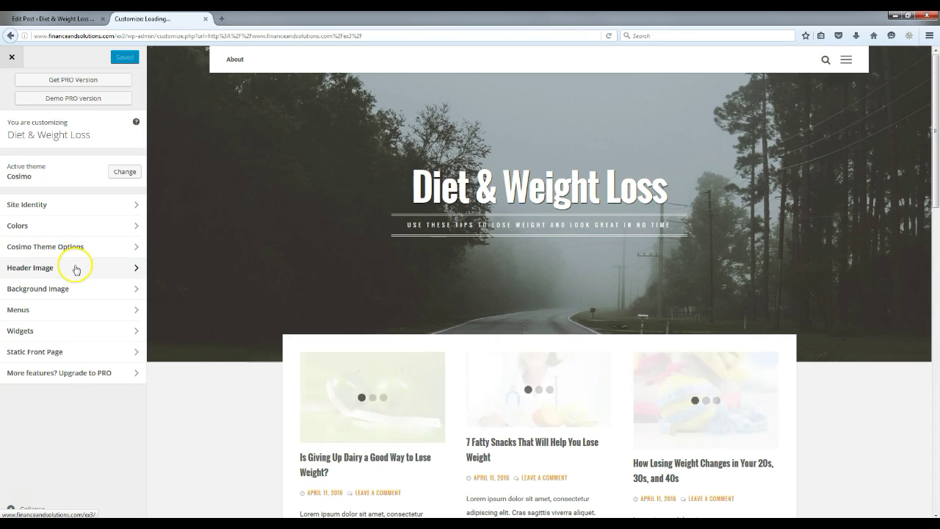
pyautogui.click(77, 268)
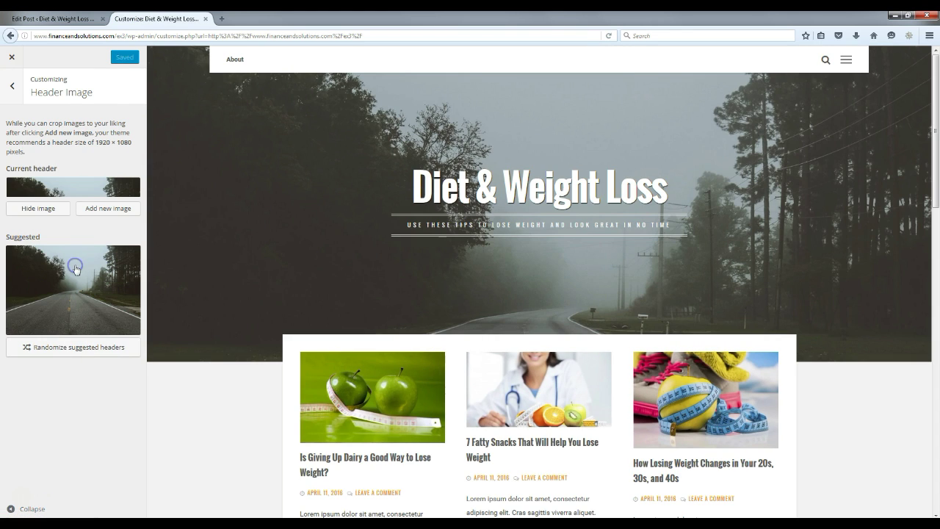
pyautogui.click(115, 211)
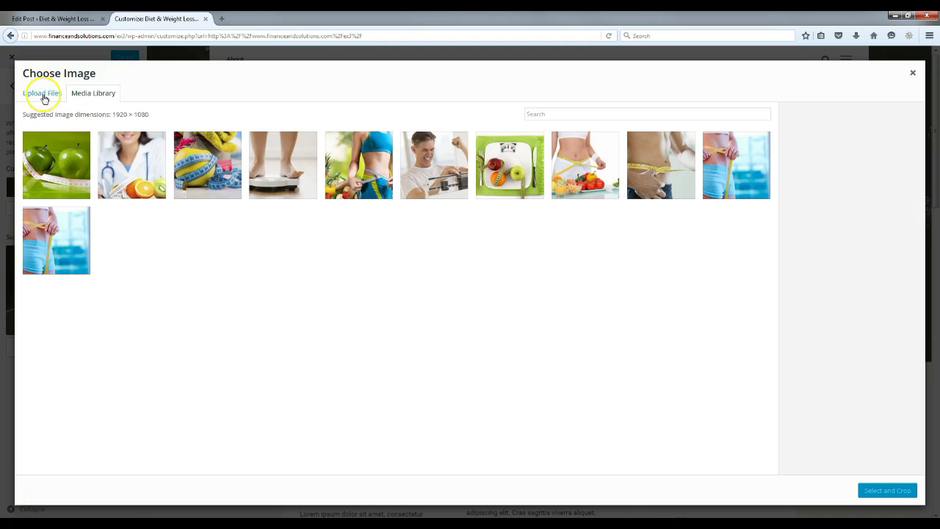
pyautogui.click(43, 94)
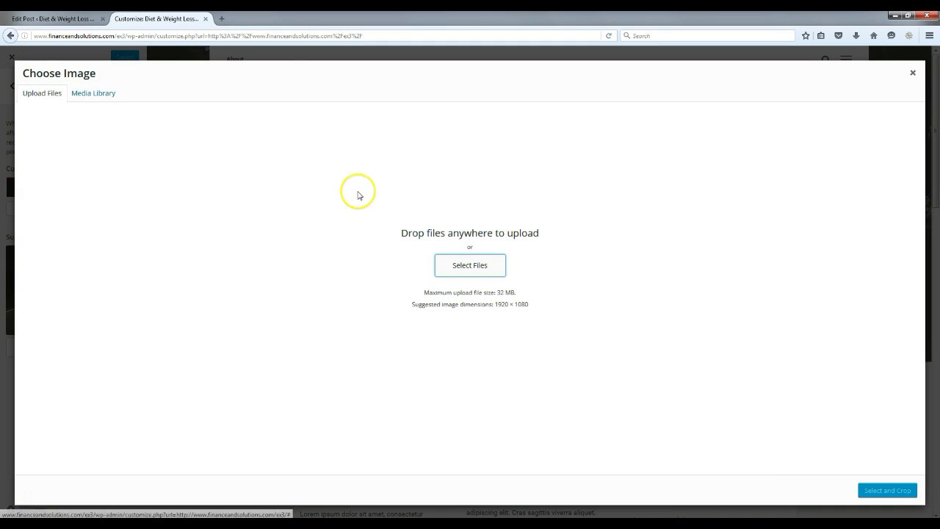
pyautogui.click(469, 268)
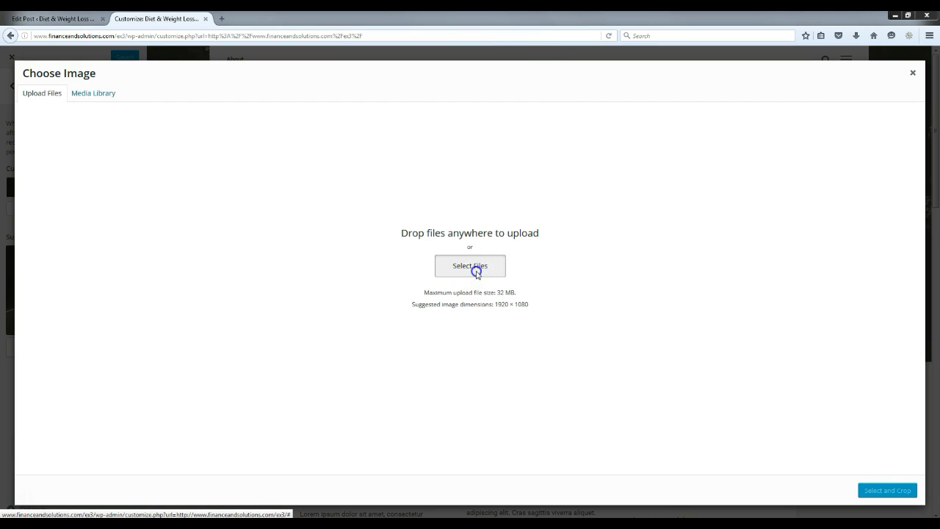
pyautogui.click(398, 158)
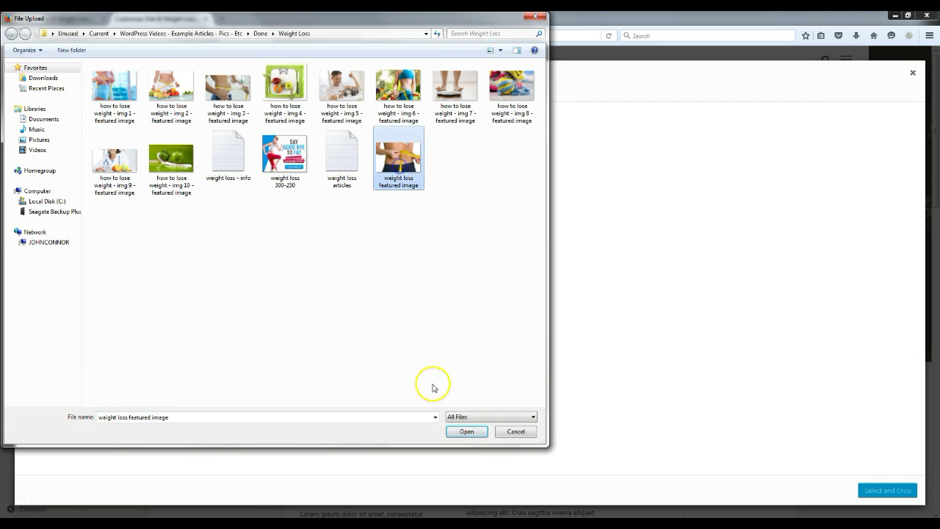
pyautogui.click(475, 433)
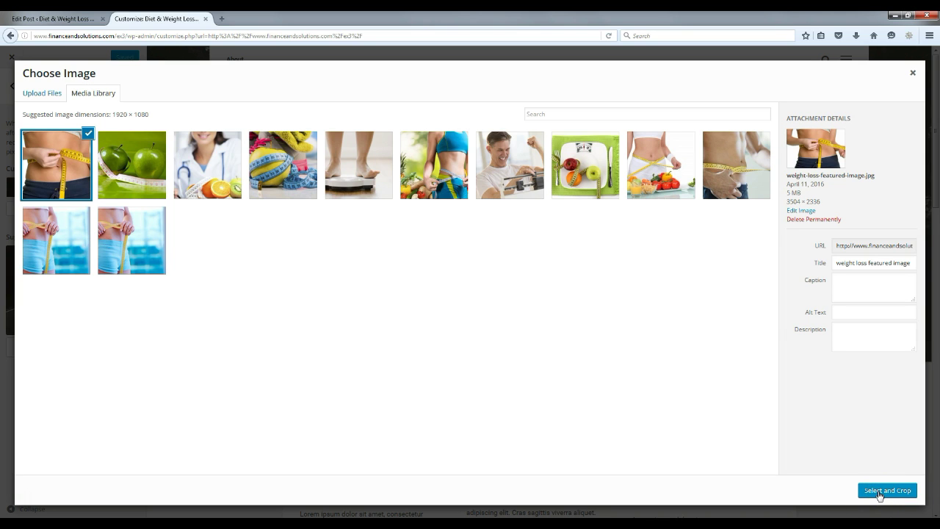
# Step: Crop the uploaded header image to its full-width lower area, save and publish the header, and leave the customizer
pyautogui.click(888, 495)
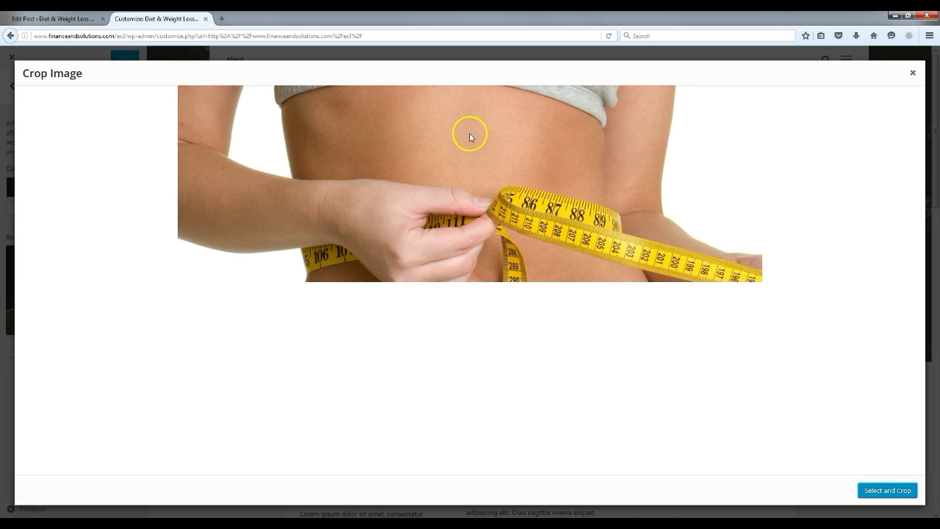
pyautogui.moveTo(695, 223); pyautogui.dragTo(698, 292)
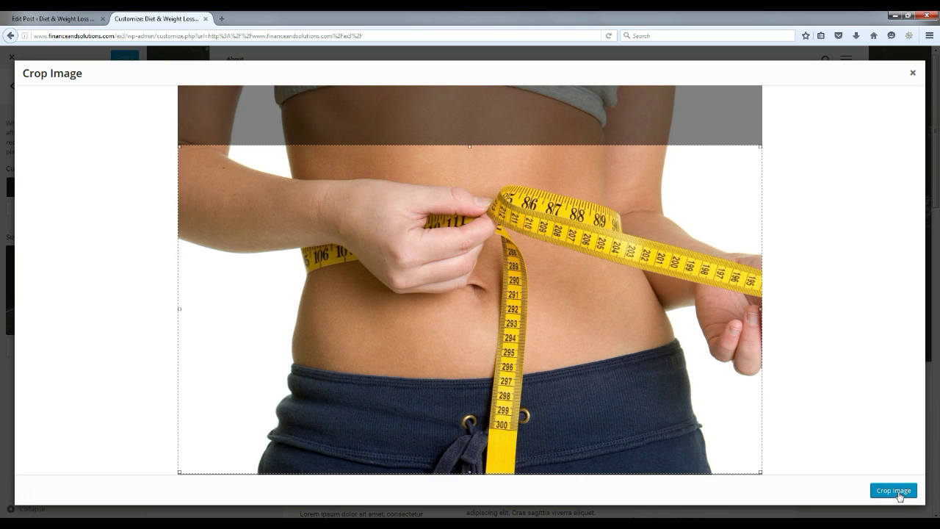
pyautogui.click(896, 490)
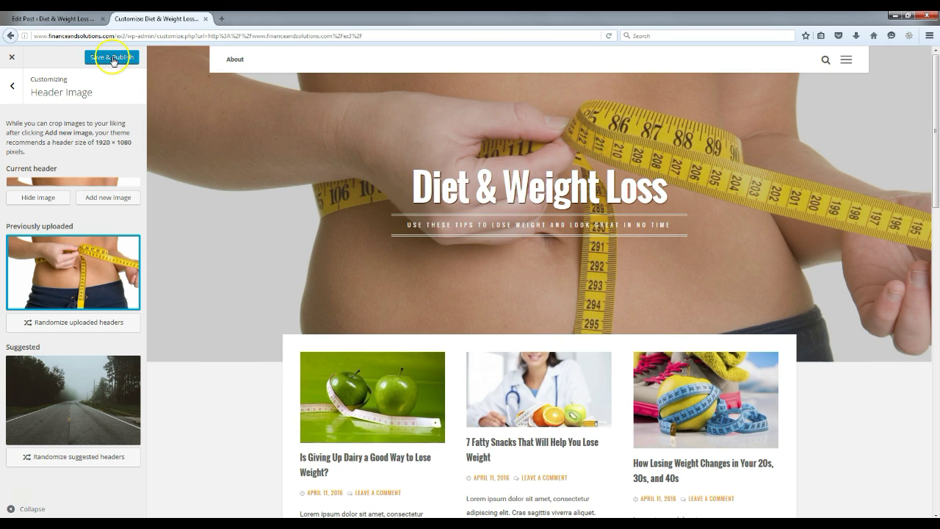
pyautogui.click(112, 58)
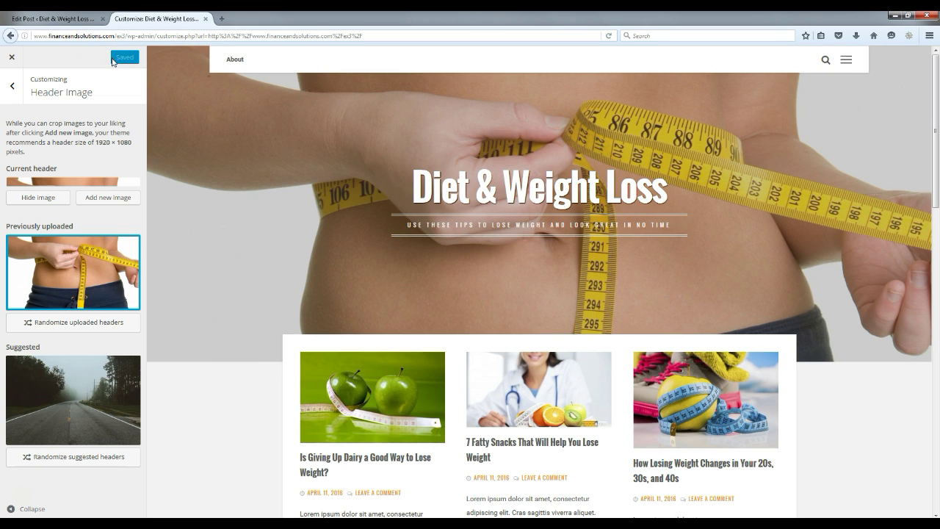
pyautogui.click(12, 56)
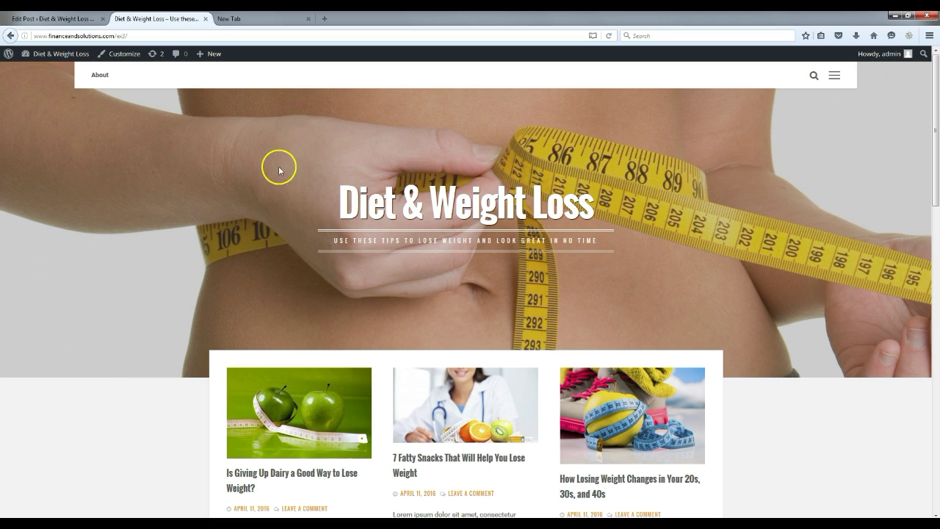
# Step: Search Google Images for "weight loss" and preview the picture of a waist wrapped in yellow measuring tape
pyautogui.click(664, 35)
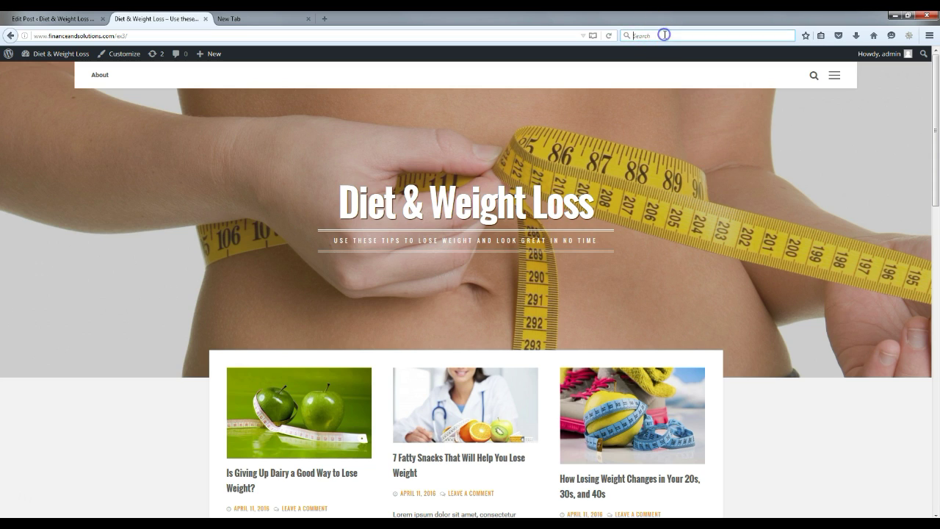
pyautogui.write('we')
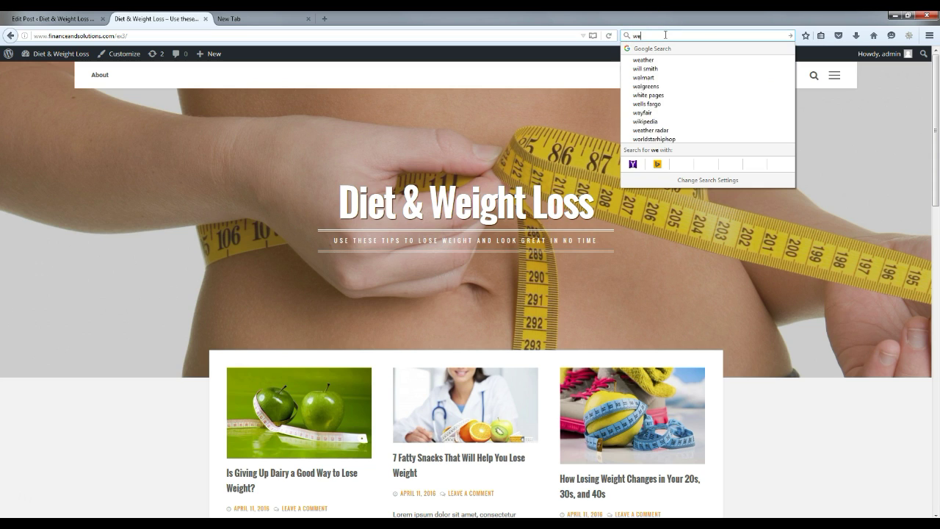
pyautogui.write('ight loss')
pyautogui.press('Return')
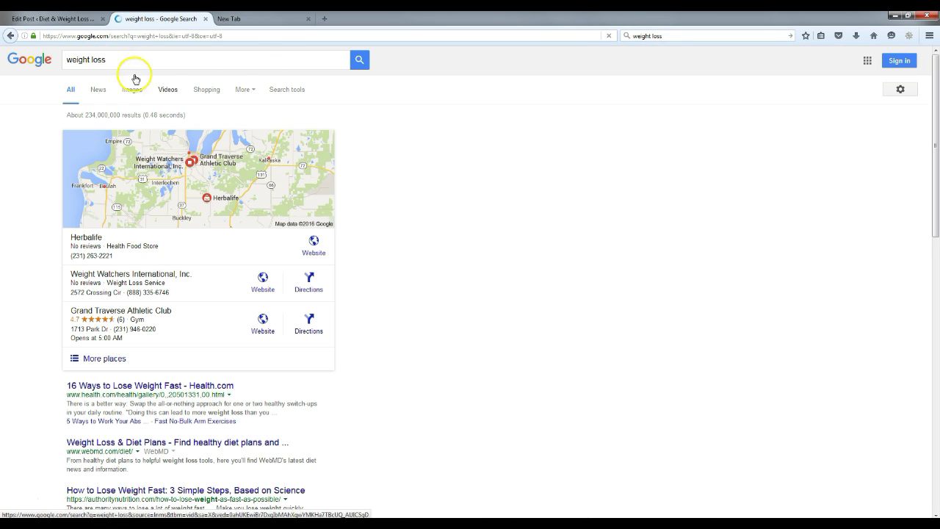
pyautogui.click(134, 91)
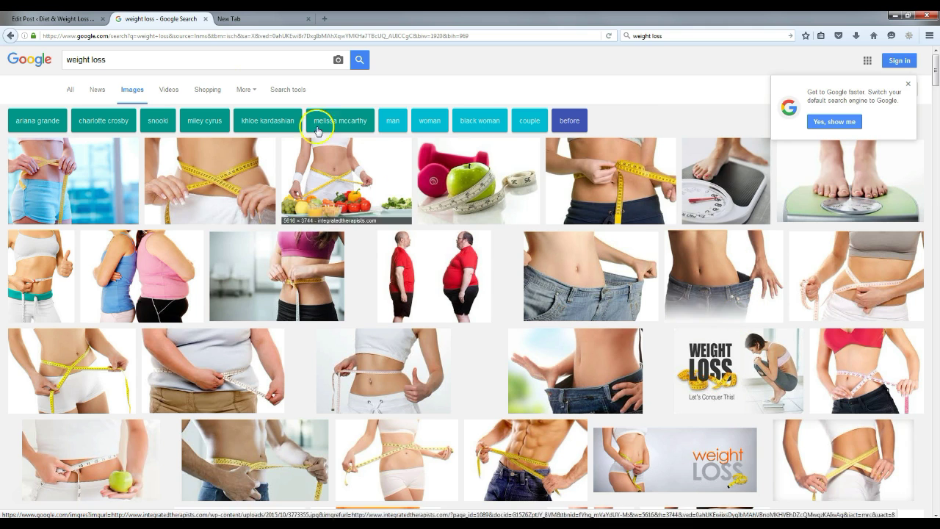
pyautogui.click(232, 166)
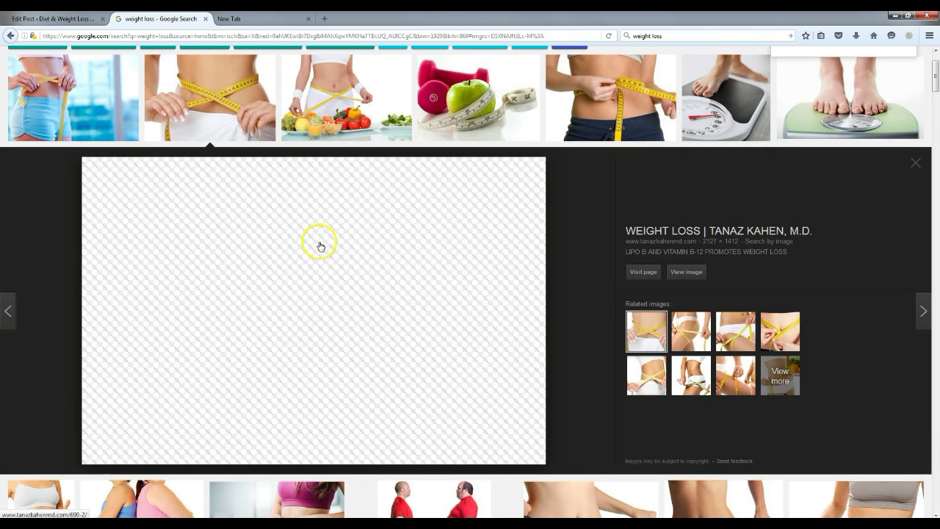
pyautogui.scroll(2, 317, 243)
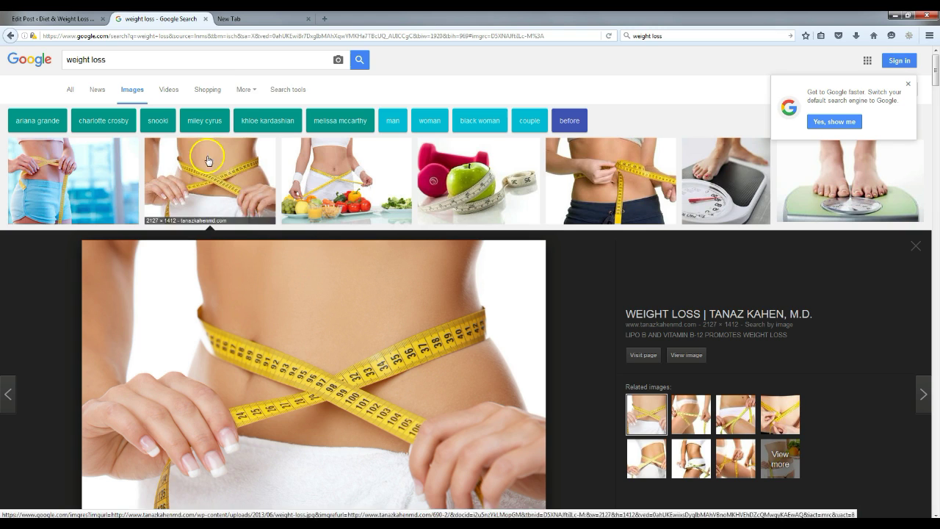
# Step: Filter the image results to the Large size and look at the Exactly size option without applying dimensions
pyautogui.click(283, 94)
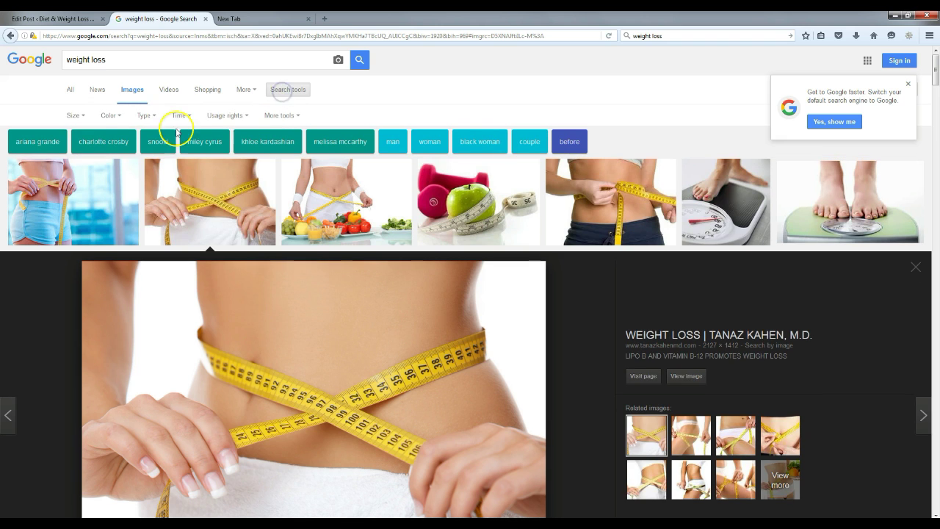
pyautogui.click(77, 115)
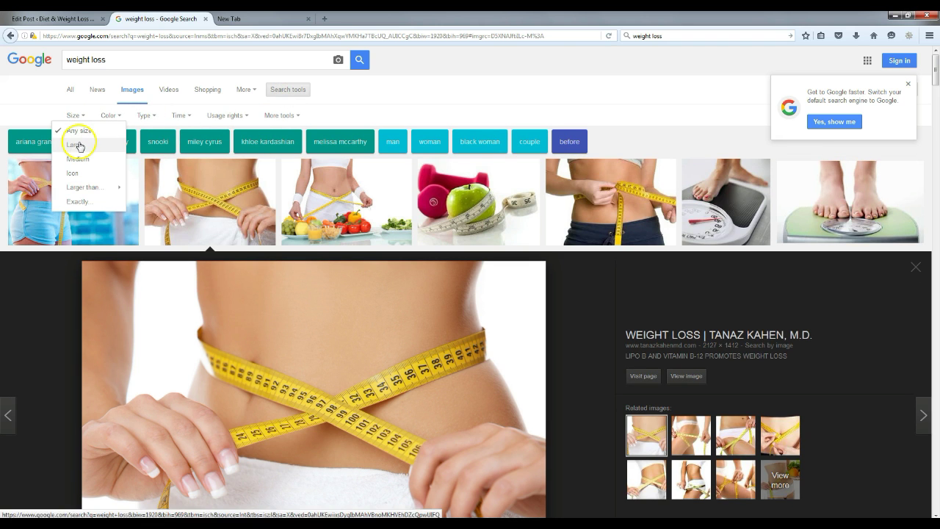
pyautogui.click(80, 146)
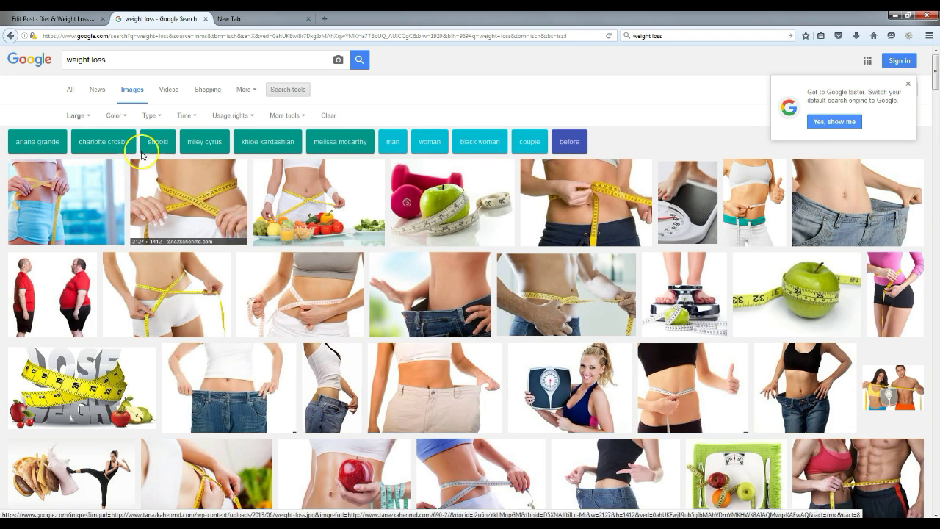
pyautogui.click(89, 121)
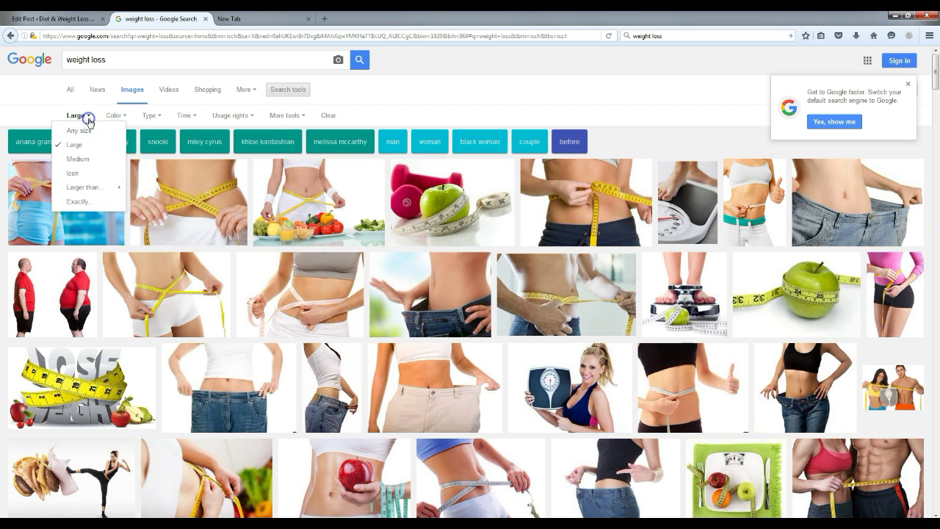
pyautogui.click(79, 201)
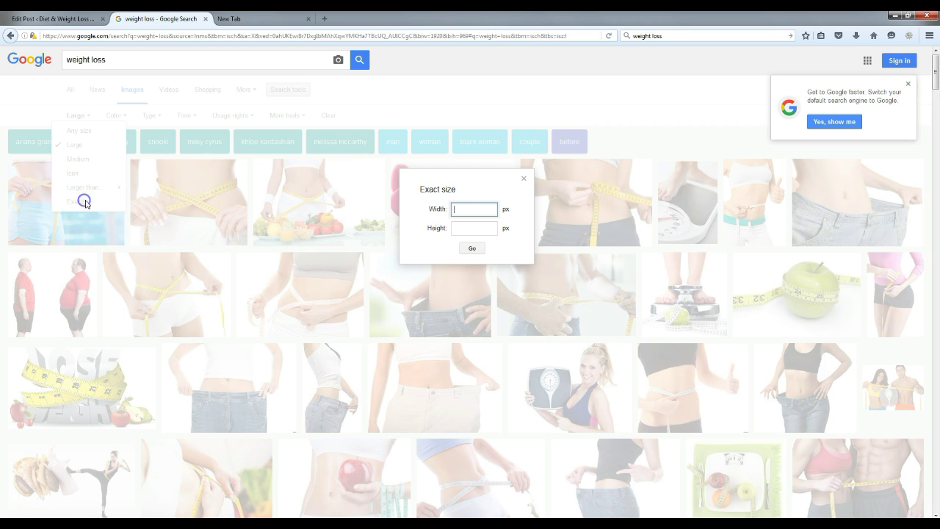
pyautogui.click(524, 179)
# Step: Close the image search and empty tabs, and open the existing About page for editing from the WordPress page list
pyautogui.click(205, 19)
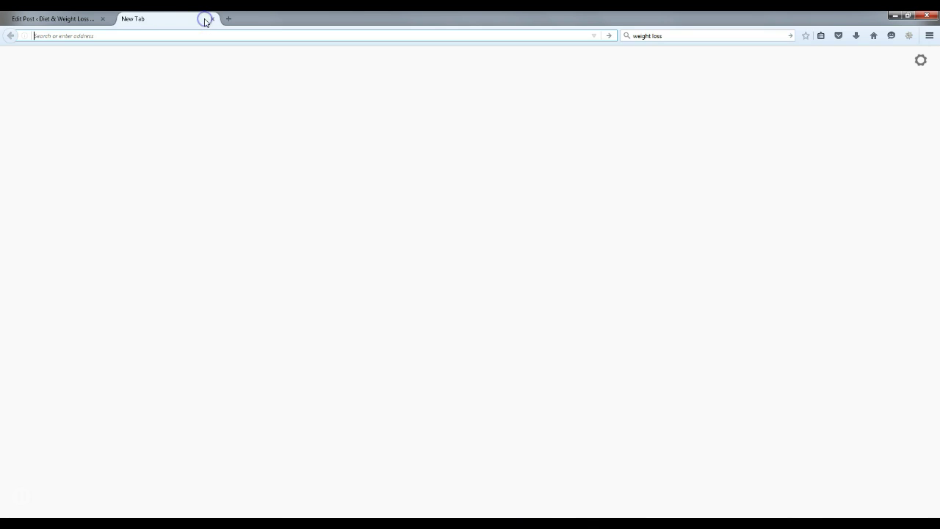
pyautogui.click(212, 19)
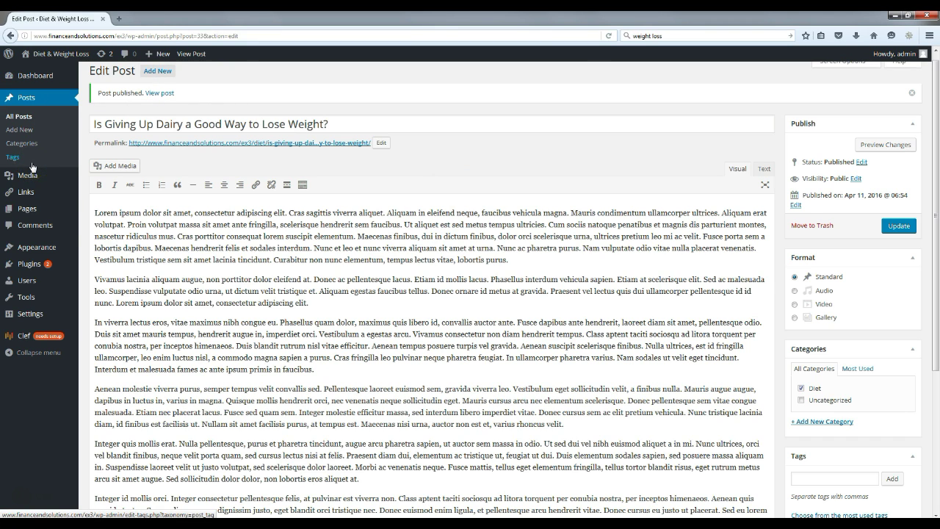
pyautogui.click(28, 206)
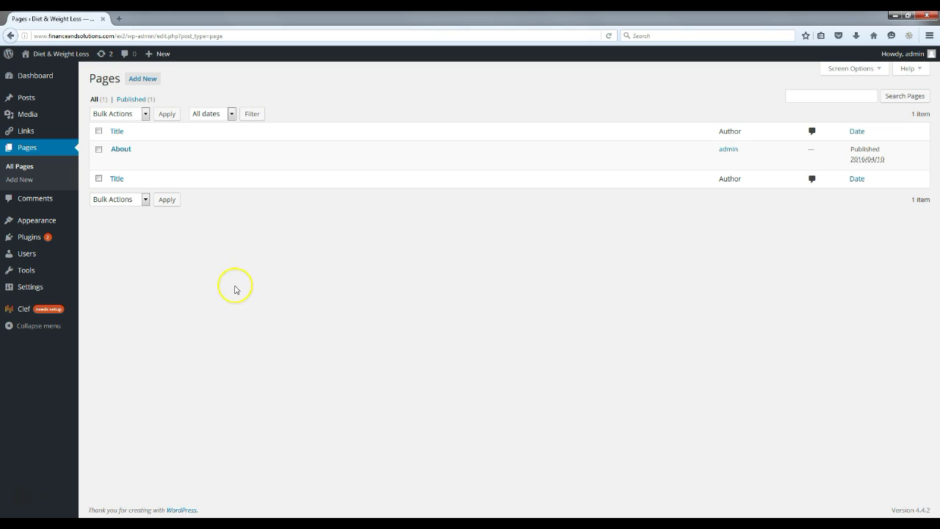
pyautogui.moveTo(172, 143)
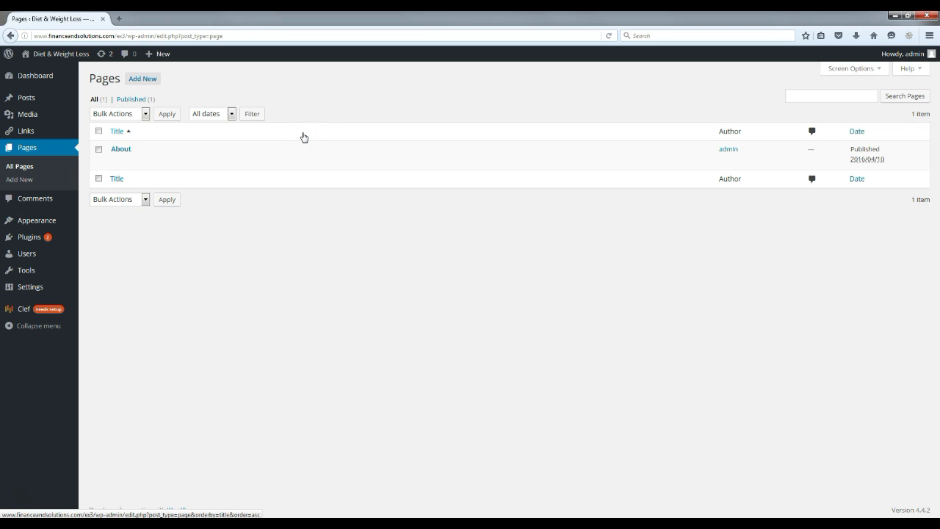
pyautogui.click(117, 163)
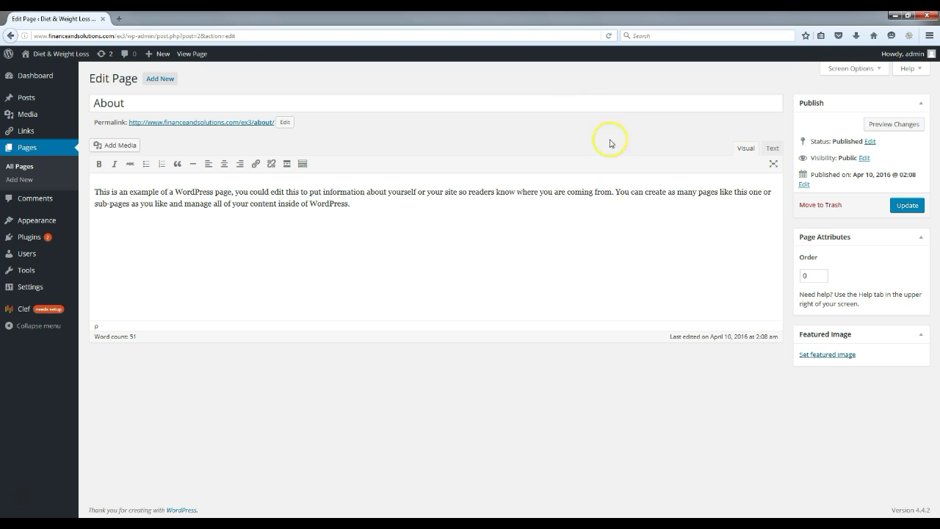
# Step: Replace the About page's sample text with the copied line "Learn How To Write An About Us Page Here", update the page and view it
pyautogui.click(429, 192)
pyautogui.moveTo(401, 210); pyautogui.dragTo(35, 168)
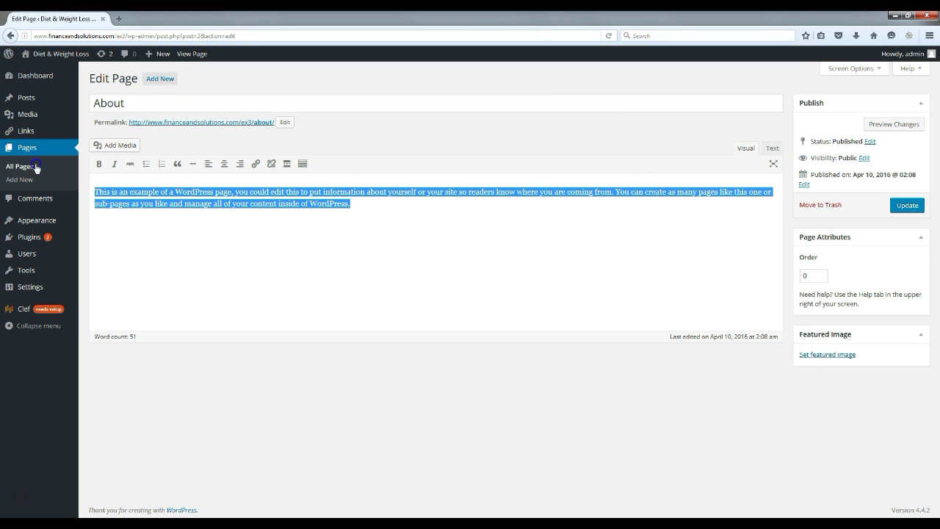
pyautogui.press('BackSpace')
pyautogui.rightClick(165, 192)
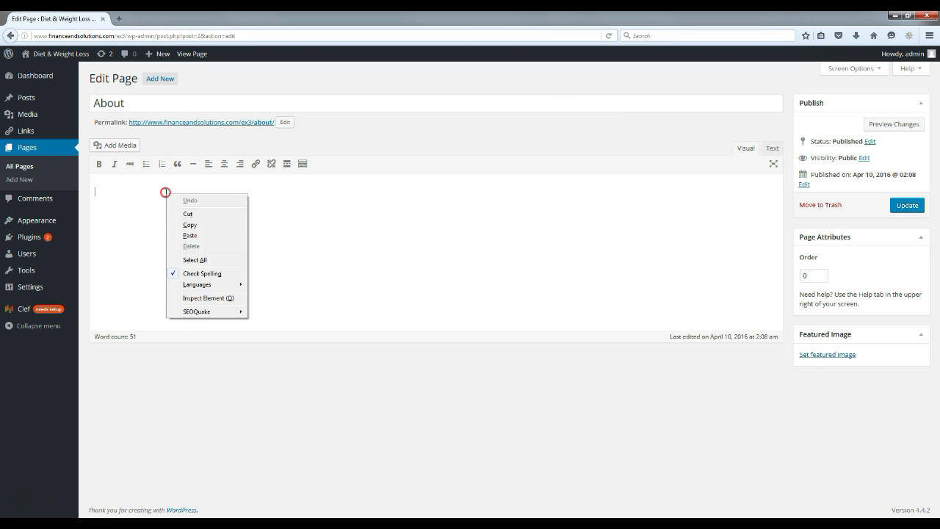
pyautogui.click(195, 234)
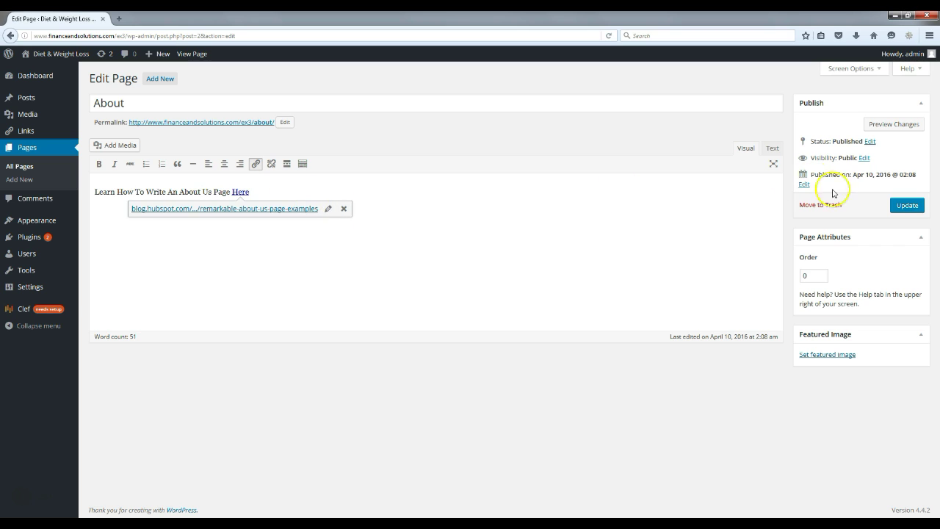
pyautogui.click(905, 206)
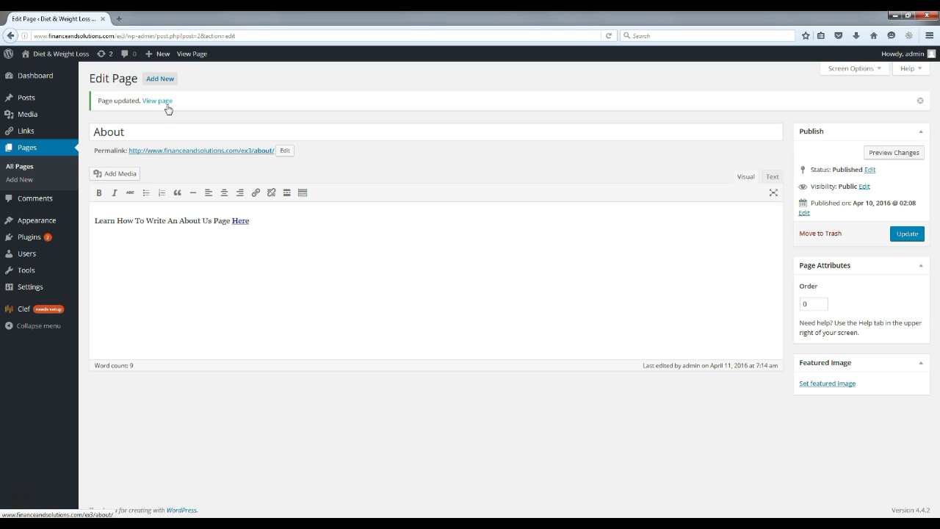
pyautogui.click(166, 107)
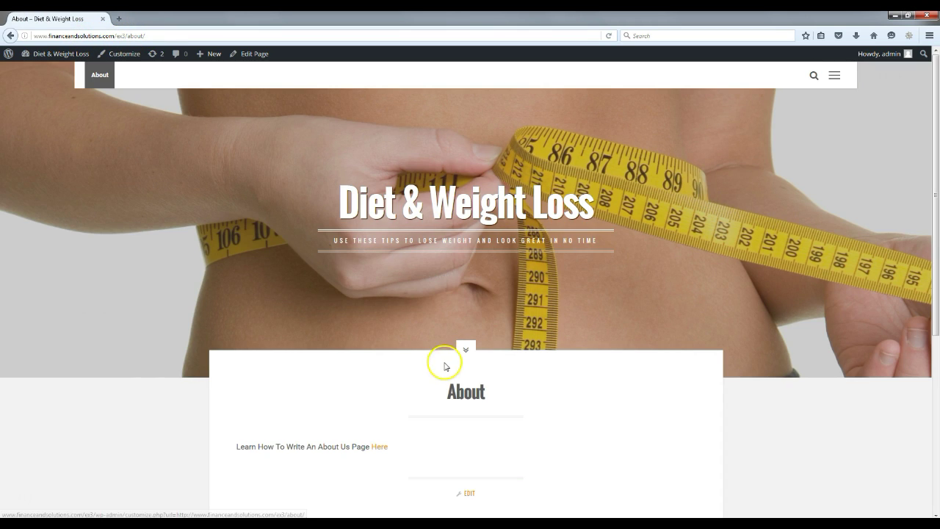
pyautogui.scroll(-2, 521, 389)
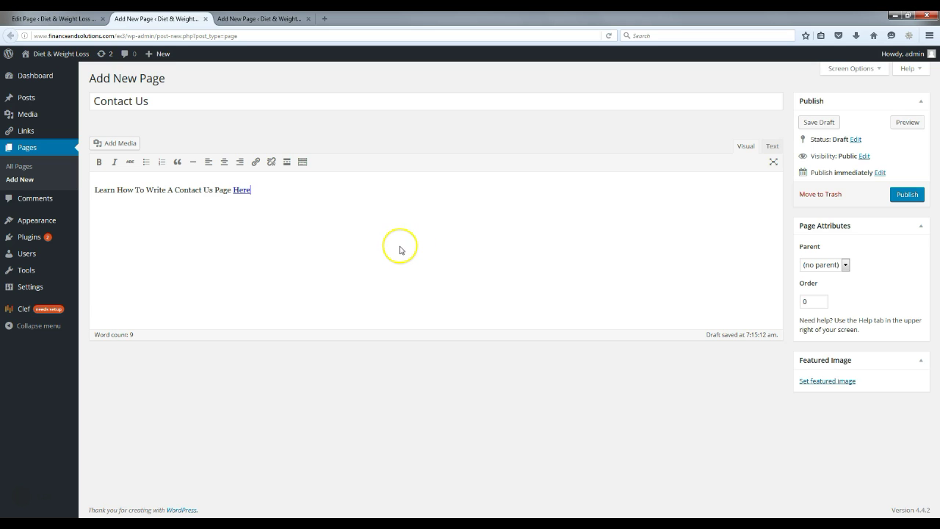
# Step: Check the drafted Contact Us and Privacy Policy pages in their tabs and publish both
pyautogui.click(256, 19)
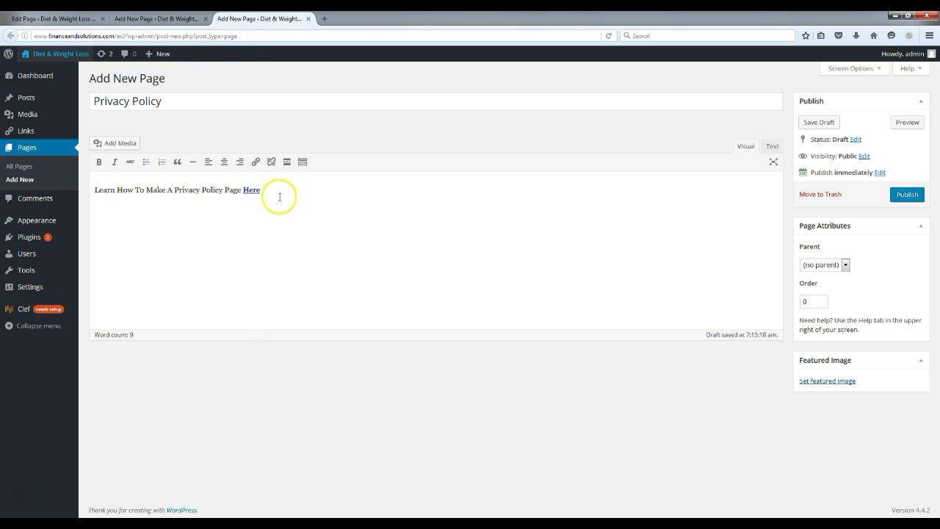
pyautogui.click(160, 18)
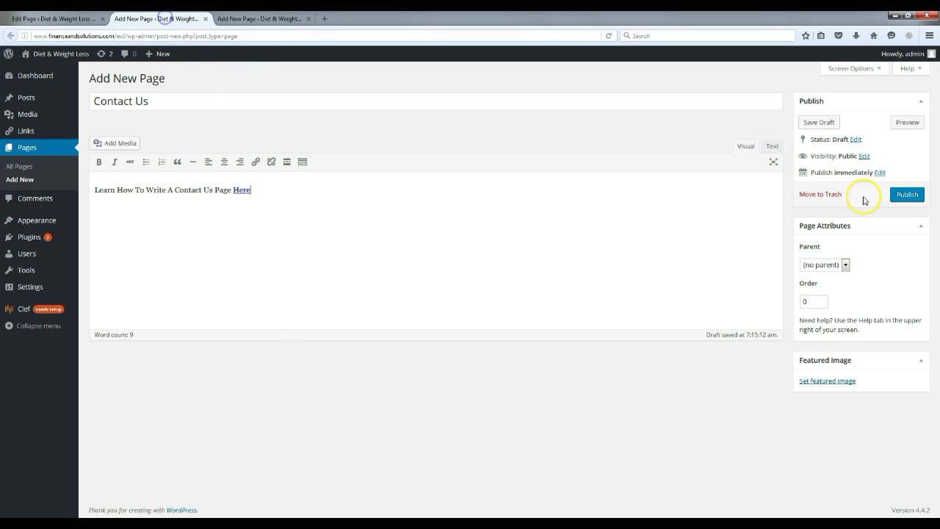
pyautogui.click(913, 193)
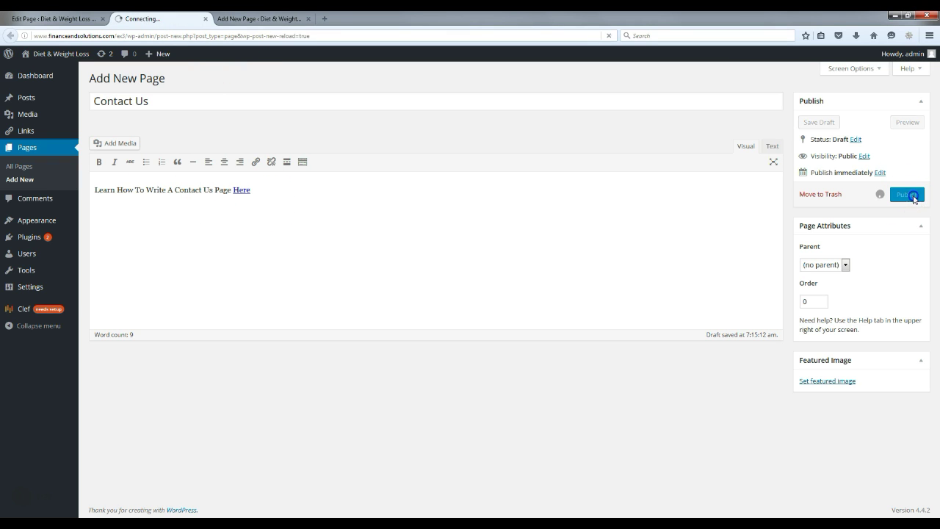
pyautogui.click(283, 19)
pyautogui.click(907, 194)
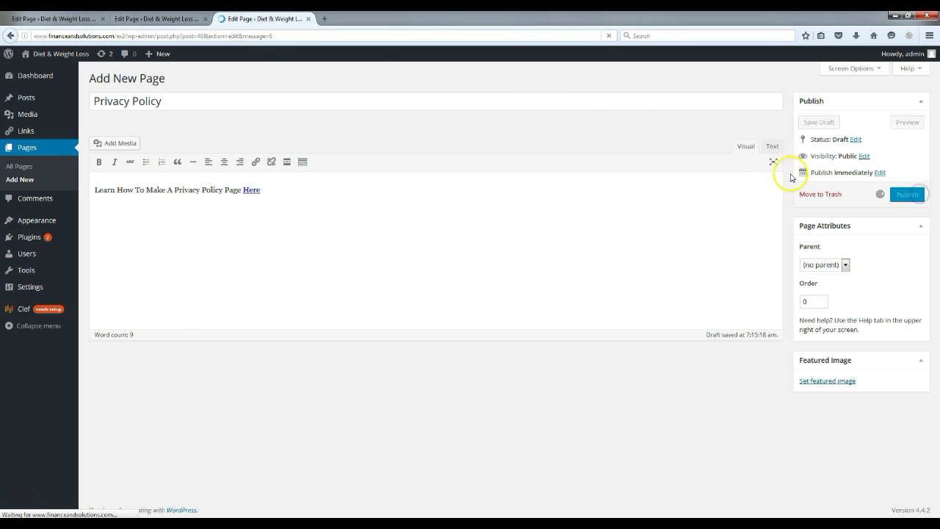
# Step: View the published Privacy Policy page, follow its "Here" link and look through the freeprivacypolicy.com home page
pyautogui.click(160, 100)
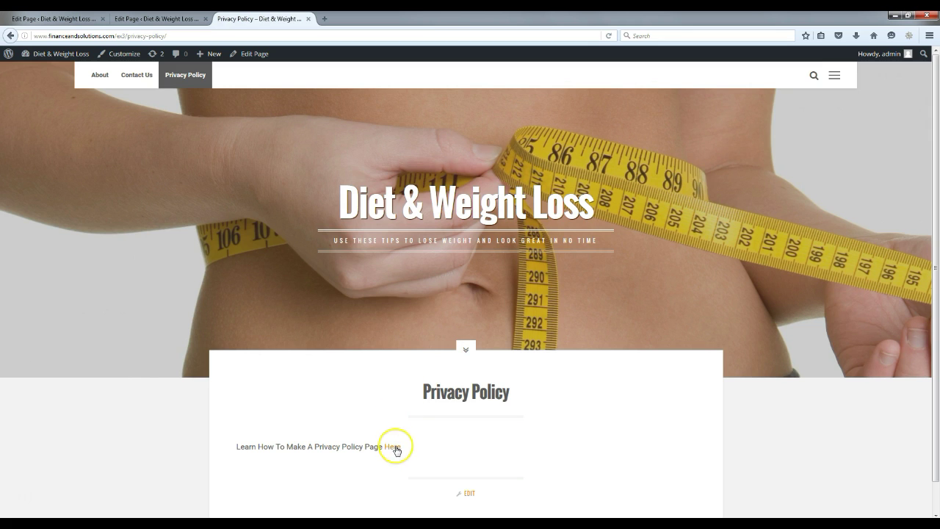
pyautogui.click(395, 450)
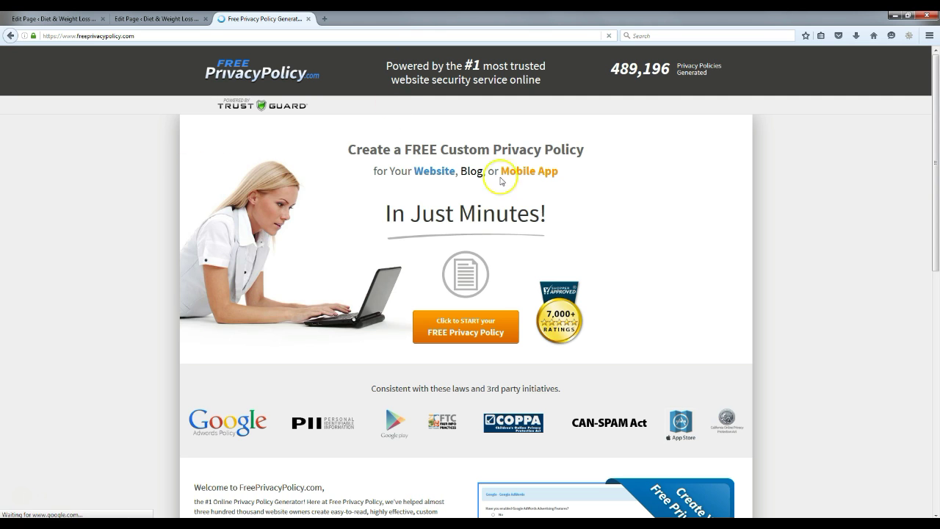
pyautogui.scroll(-3, 197, 230)
pyautogui.scroll(-4, 196, 231)
pyautogui.scroll(4, 197, 222)
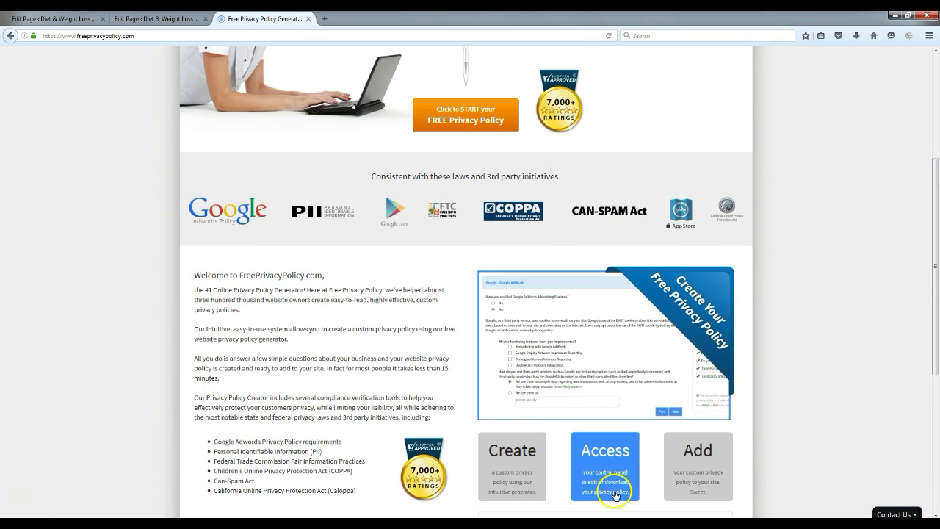
pyautogui.scroll(3, 265, 267)
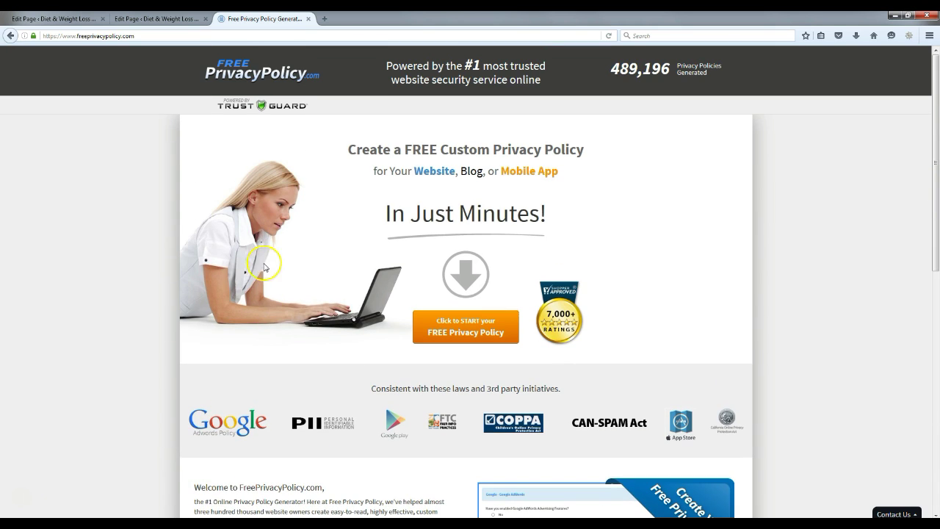
# Step: Close the privacy policy generator site and the leftover page-editing tab, and refresh the list of all WordPress pages
pyautogui.click(259, 221)
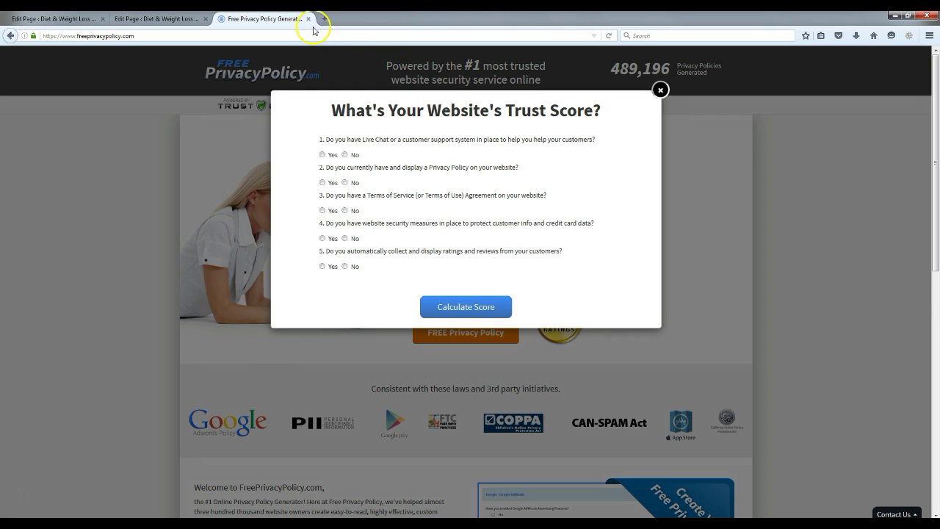
pyautogui.click(309, 19)
pyautogui.click(332, 346)
pyautogui.click(297, 281)
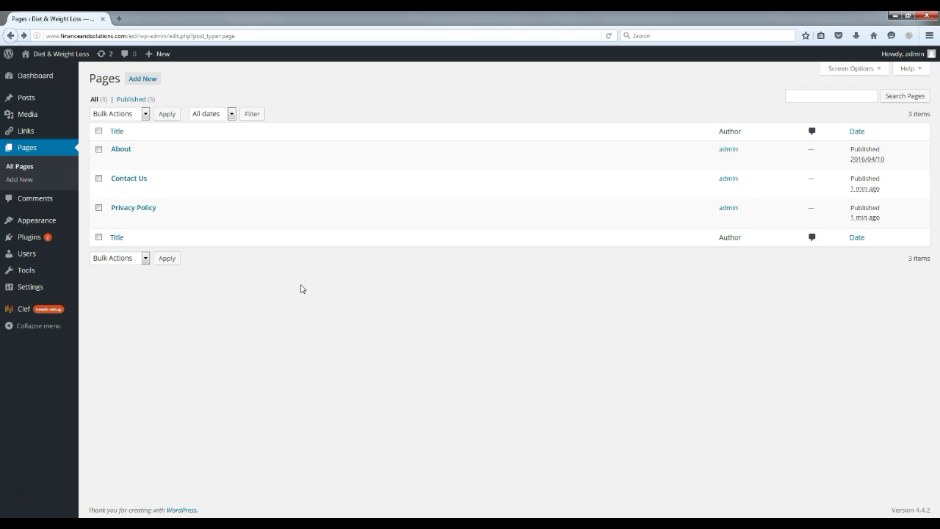
pyautogui.press('F5')
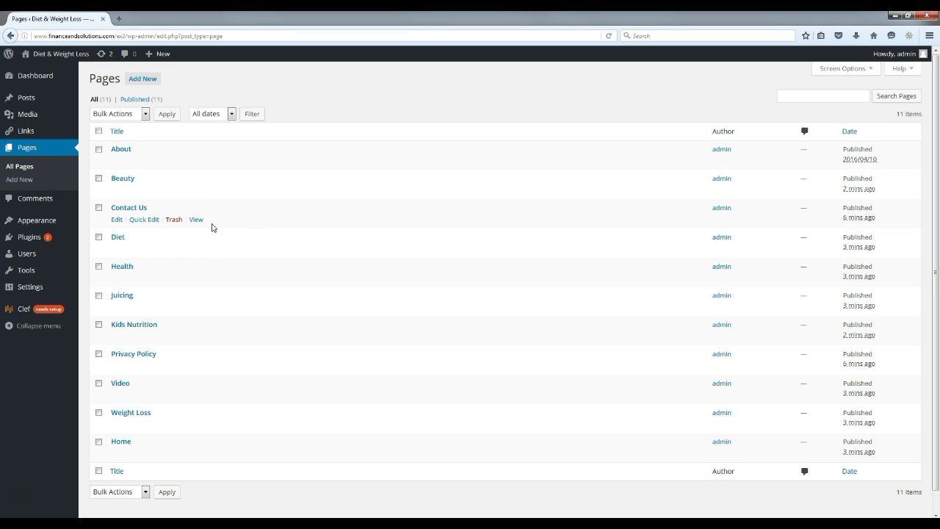
# Step: Open the Diet & Weight Loss site in a new tab and compare its navigation menu with the list of pages
pyautogui.moveTo(65, 56)
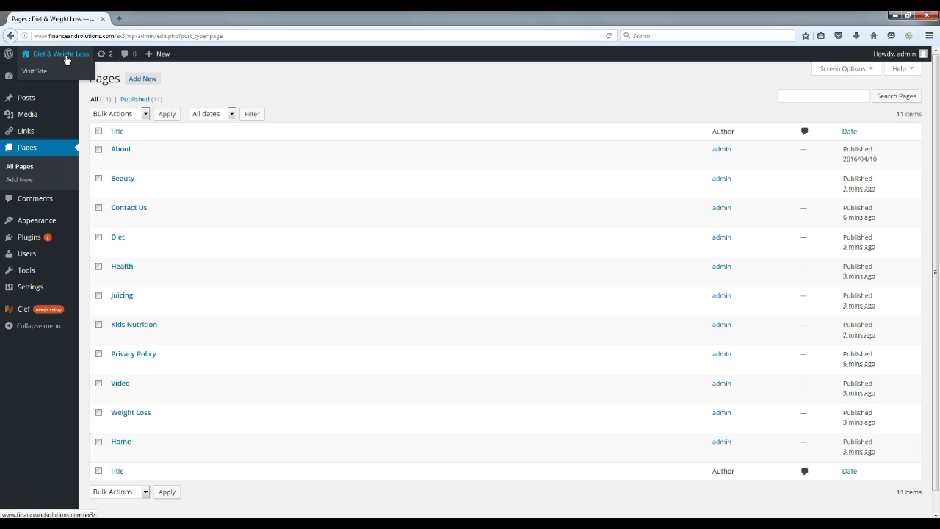
pyautogui.rightClick(67, 57)
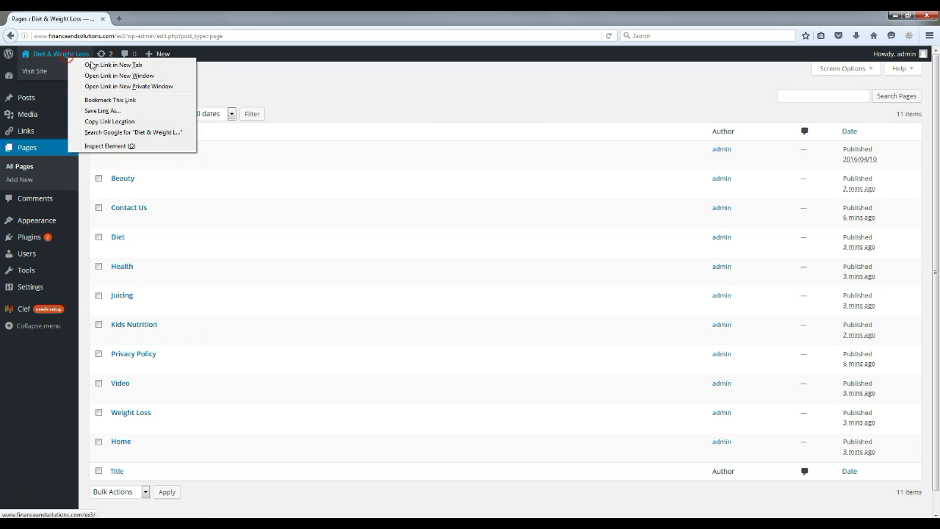
pyautogui.click(119, 65)
pyautogui.click(152, 19)
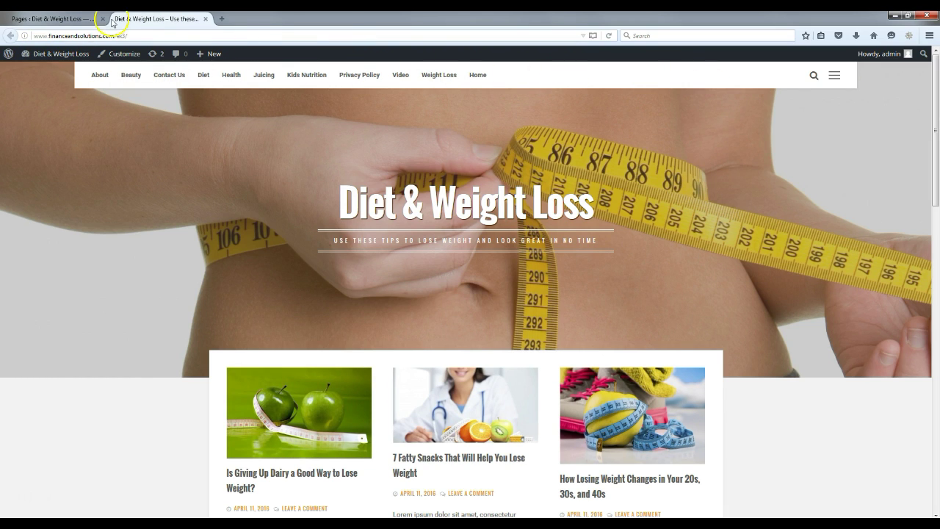
pyautogui.click(68, 19)
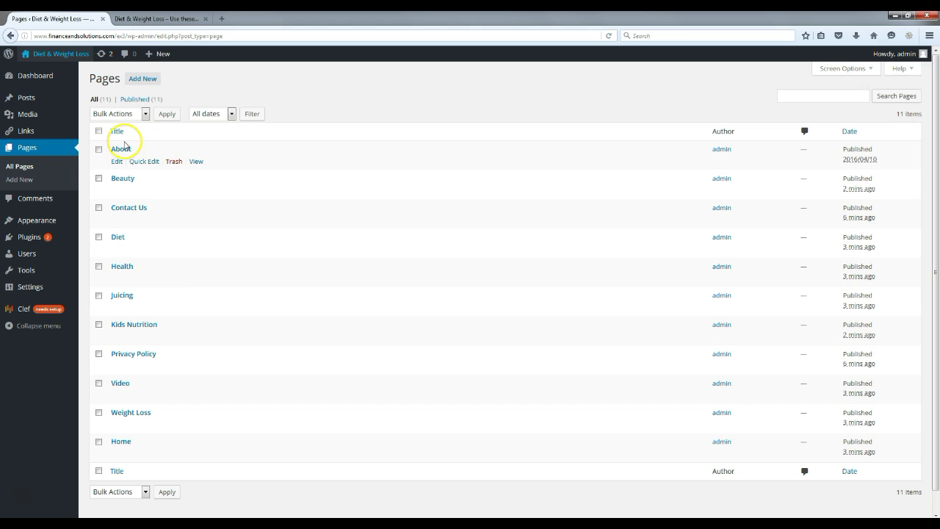
pyautogui.click(182, 18)
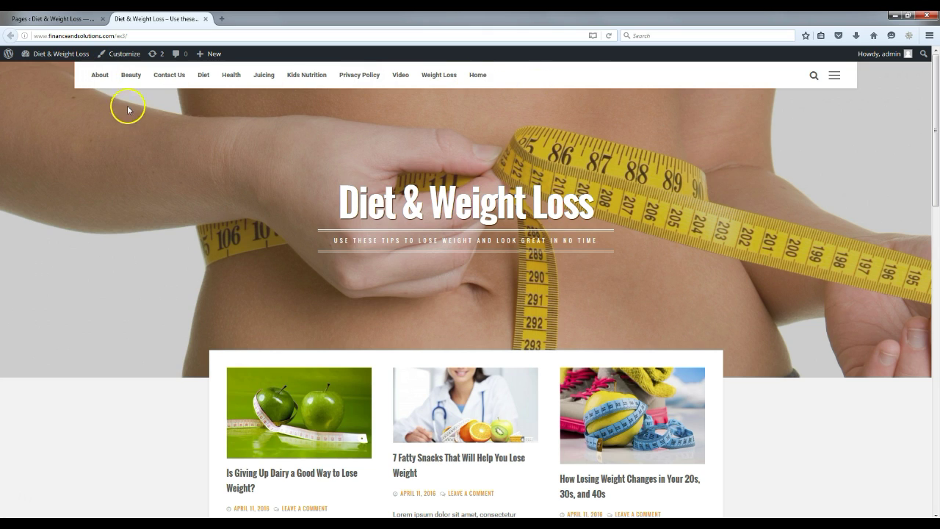
# Step: Open the Home page for editing from the page list and go to the Order value in its page attributes
pyautogui.click(52, 19)
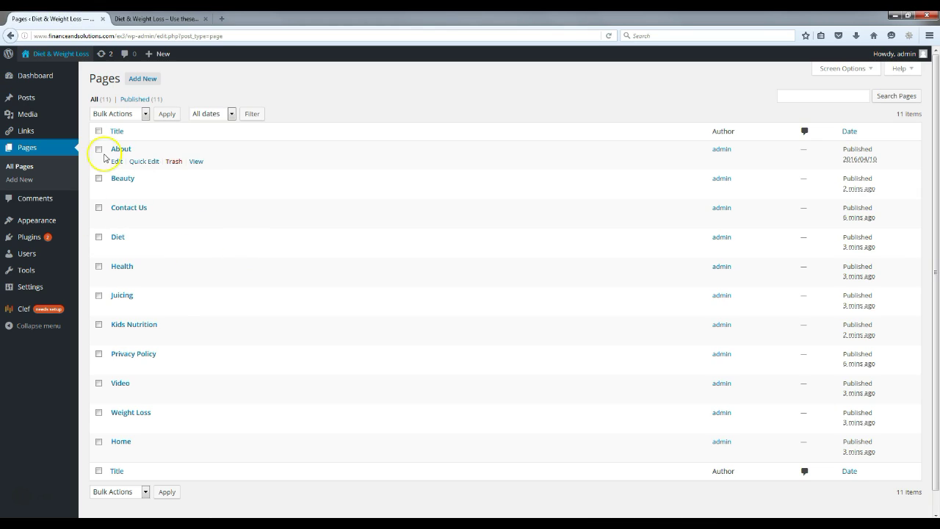
pyautogui.click(117, 453)
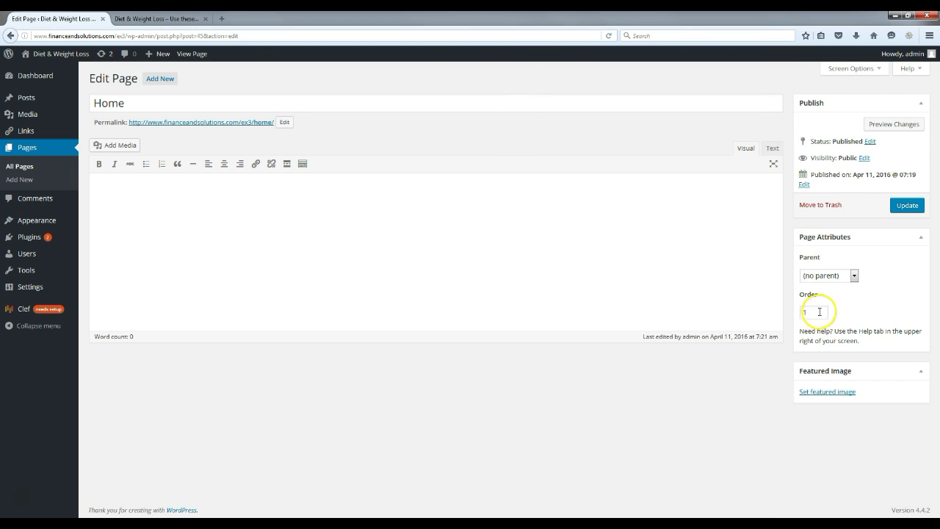
pyautogui.click(815, 312)
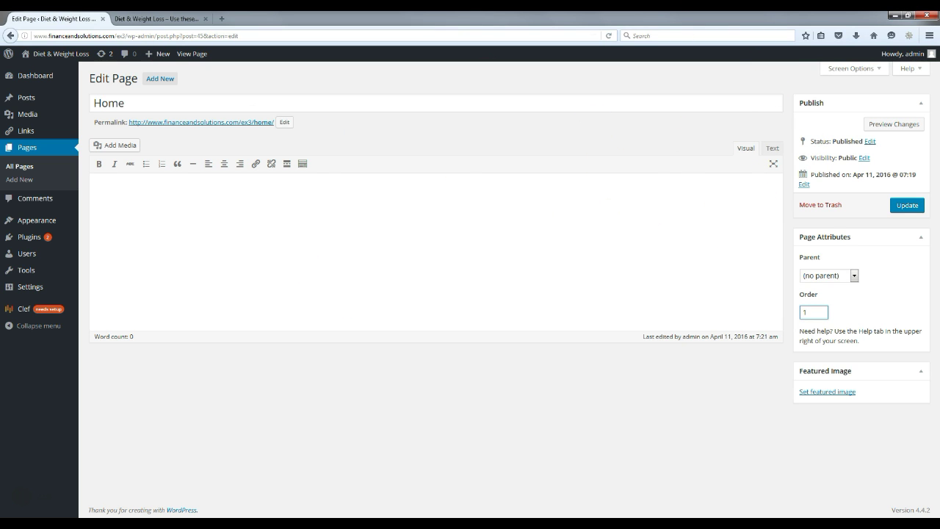
# Step: View the live site's front page and look through its post grid, header and navigation menu
pyautogui.click(154, 18)
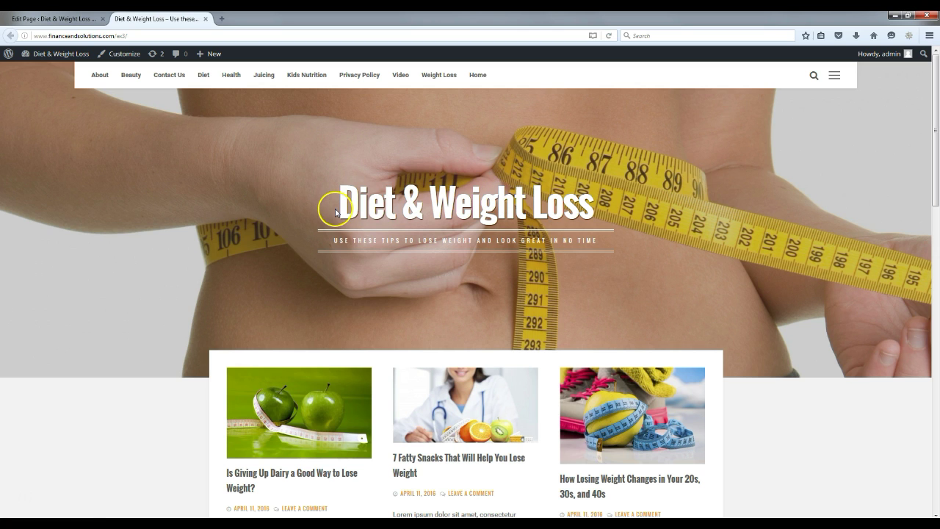
pyautogui.scroll(-6, 340, 228)
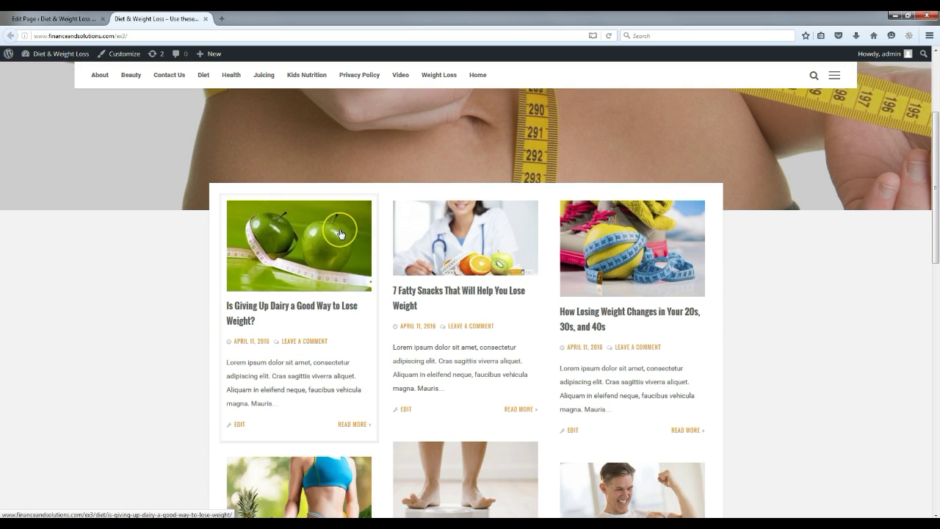
pyautogui.scroll(-1, 231, 246)
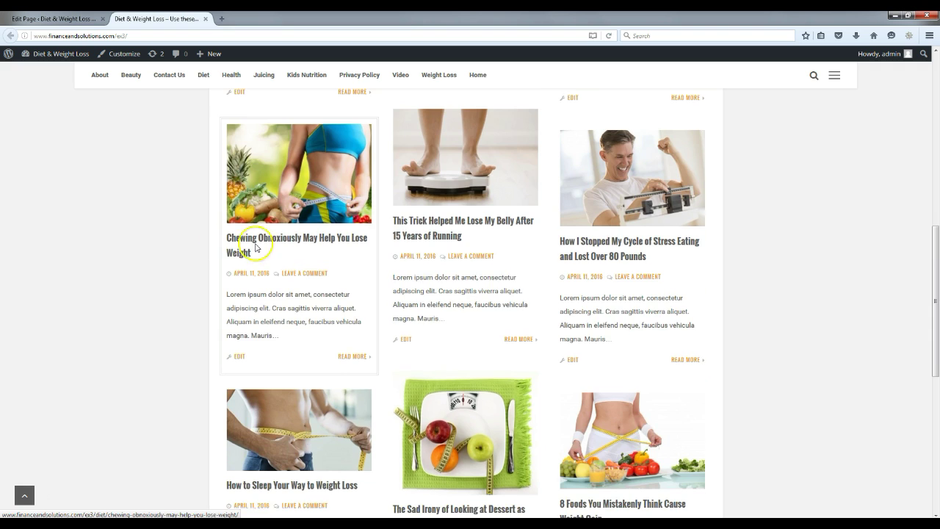
pyautogui.scroll(3, 199, 306)
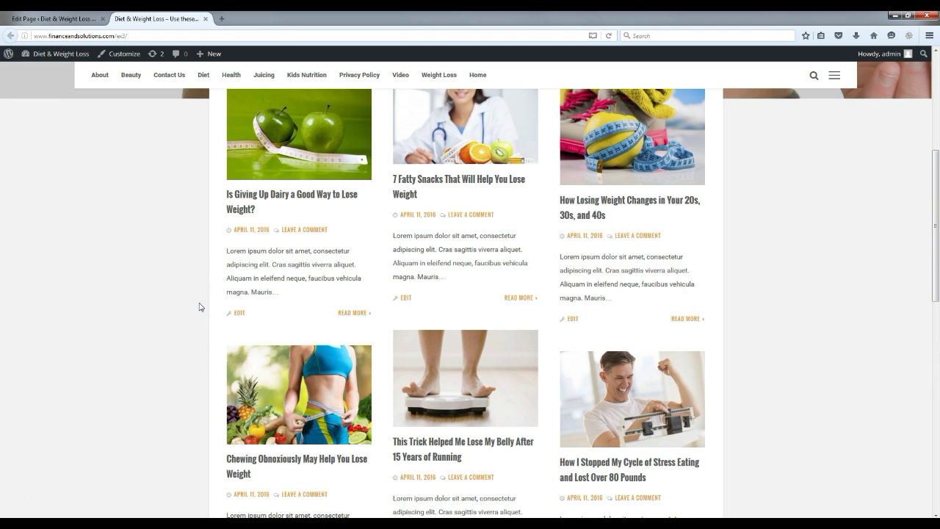
pyautogui.scroll(3, 199, 307)
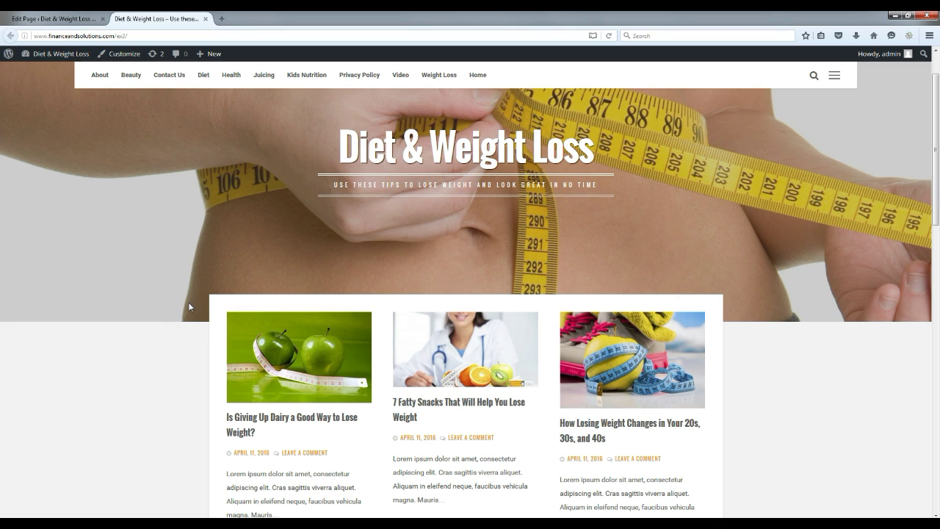
pyautogui.scroll(2, 191, 294)
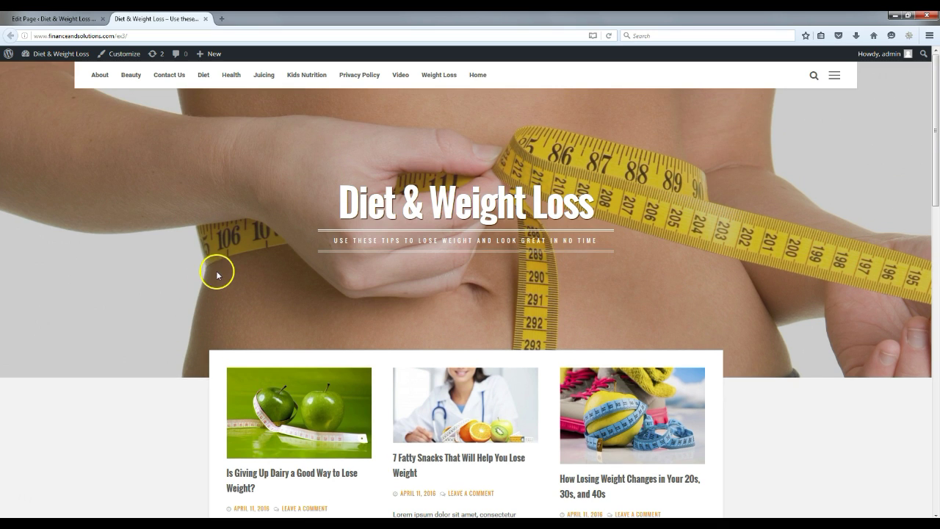